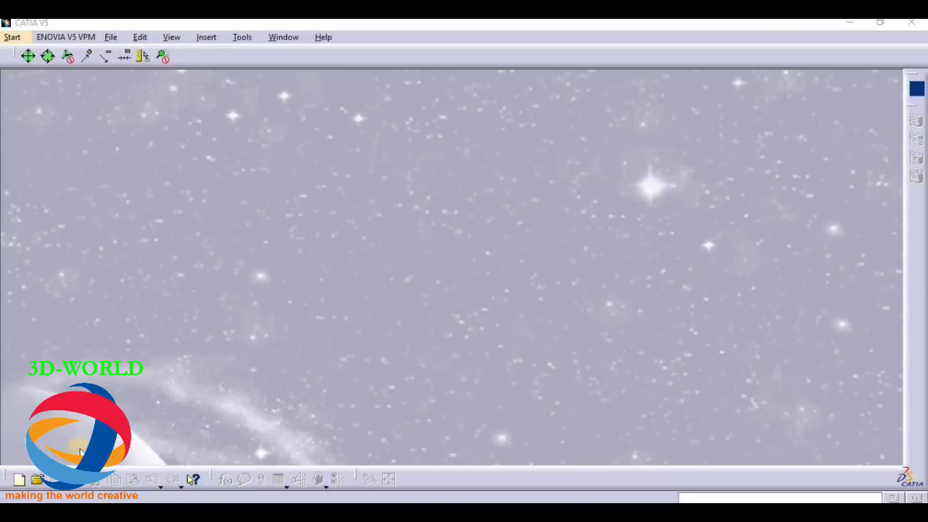
# - Create a new Part Design part named Part1 with hybrid design enabled and start a sketch on its xy plane
pyautogui.click(13, 38)
pyautogui.moveTo(55, 71)
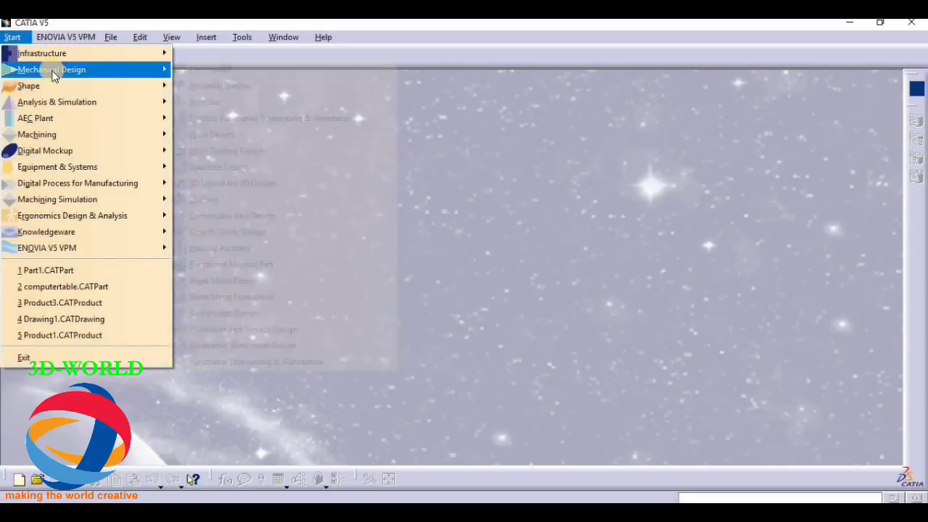
pyautogui.click(209, 69)
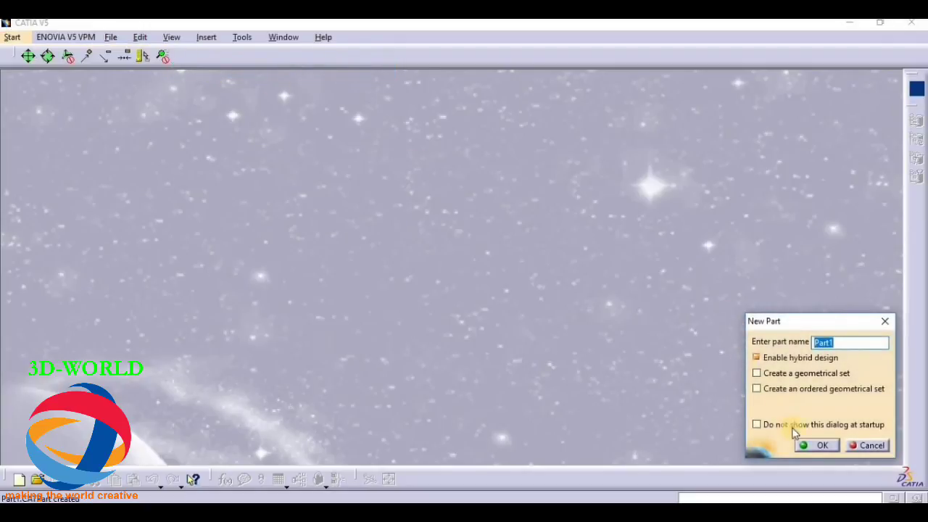
pyautogui.click(810, 444)
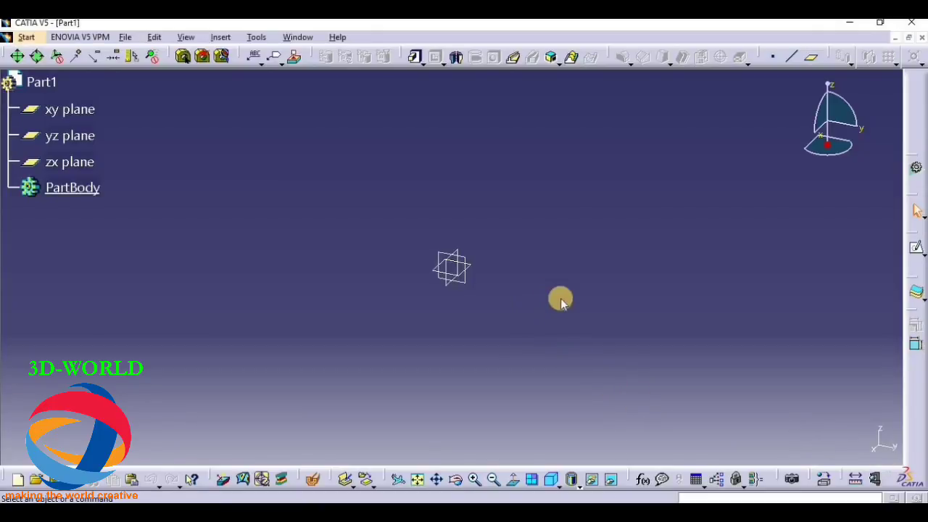
pyautogui.click(76, 110)
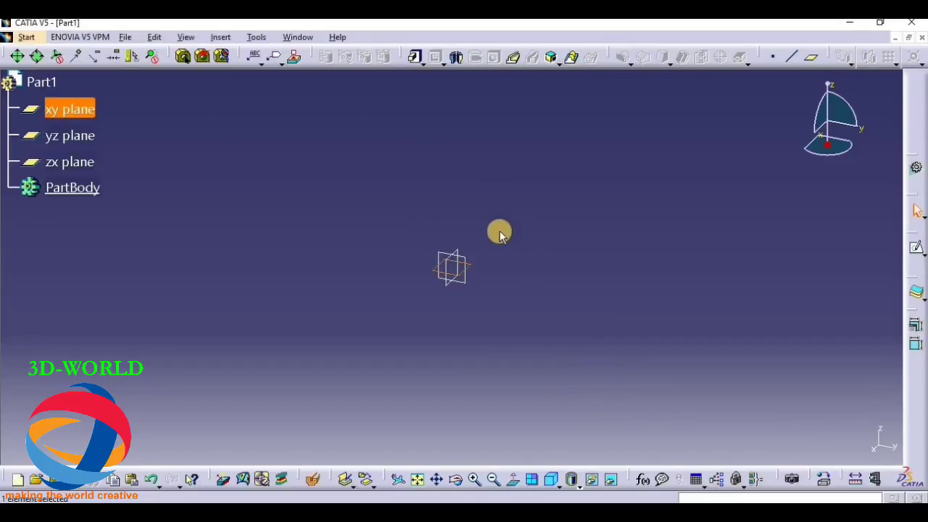
pyautogui.click(913, 250)
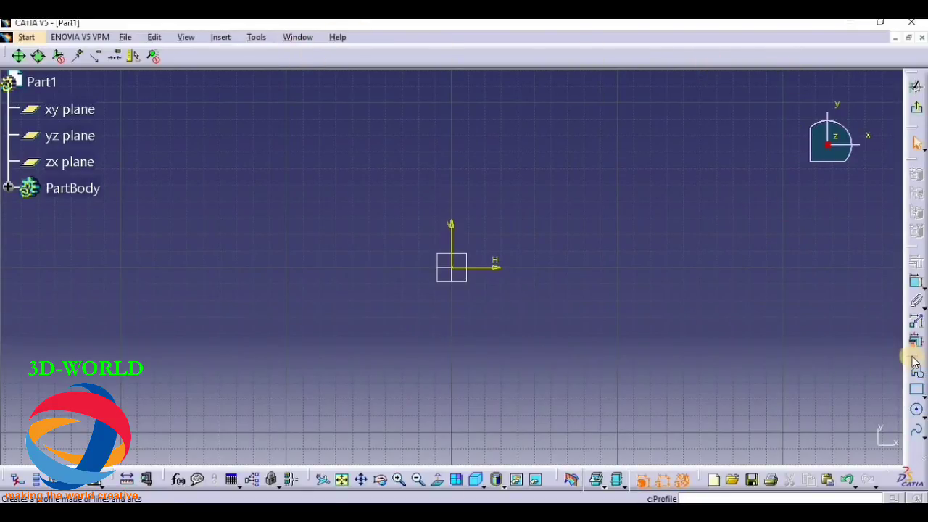
# - Undock the Profile, Sketch tools, Operation and User Selection Filter toolbars and leave them floating over the sketch area
pyautogui.moveTo(913, 355)
pyautogui.mouseDown()
pyautogui.moveTo(825, 319)
pyautogui.moveTo(905, 352)
pyautogui.mouseUp()
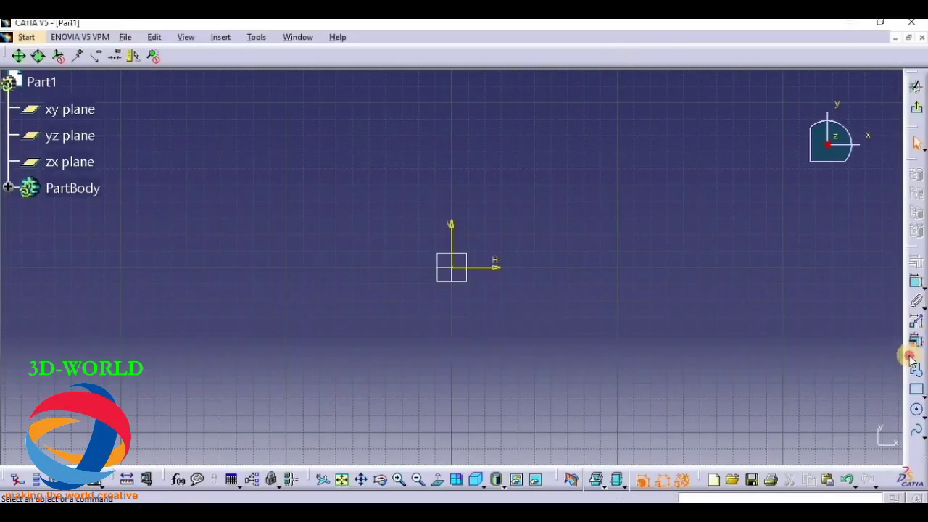
pyautogui.moveTo(909, 357); pyautogui.dragTo(686, 181)
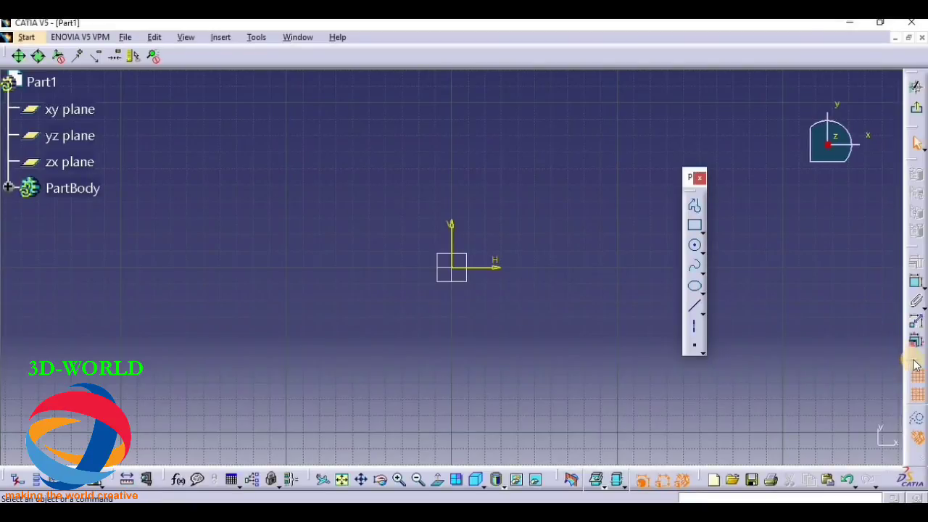
pyautogui.moveTo(911, 358); pyautogui.dragTo(613, 153)
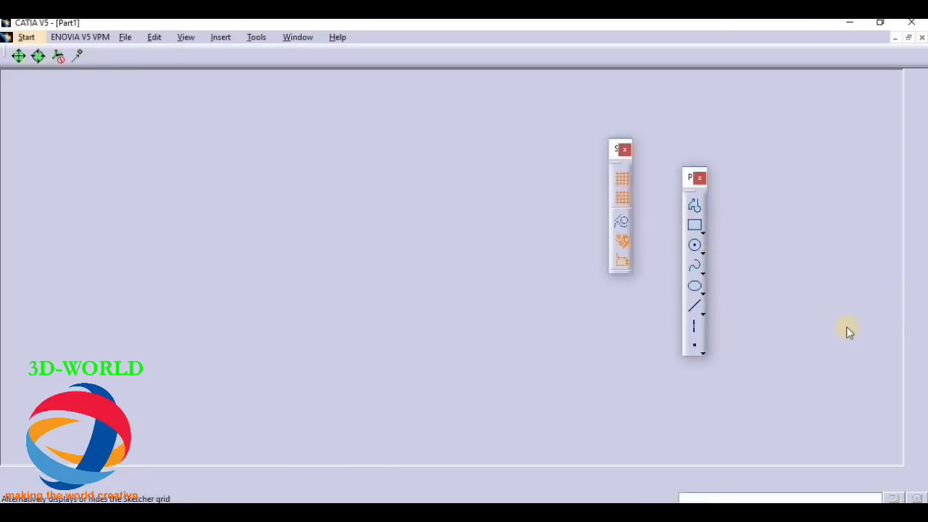
pyautogui.moveTo(909, 360); pyautogui.dragTo(792, 215)
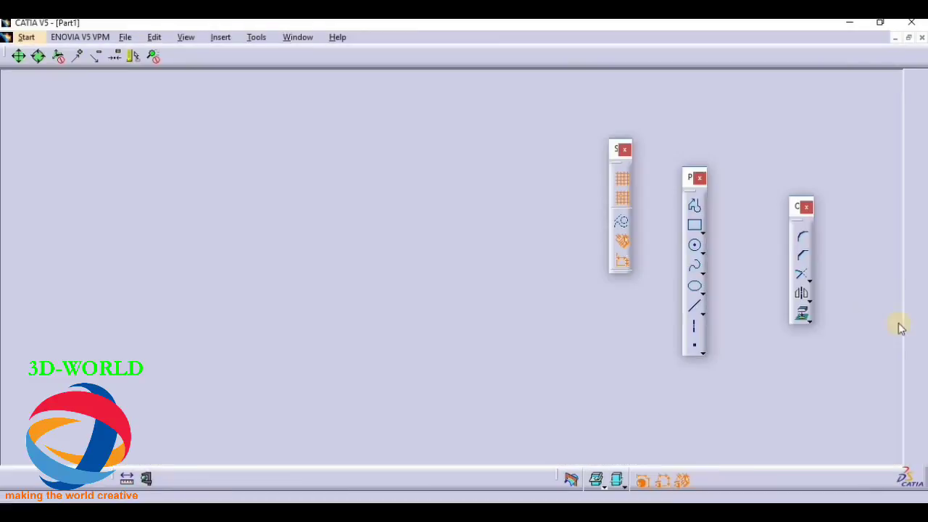
pyautogui.moveTo(919, 368); pyautogui.dragTo(776, 315)
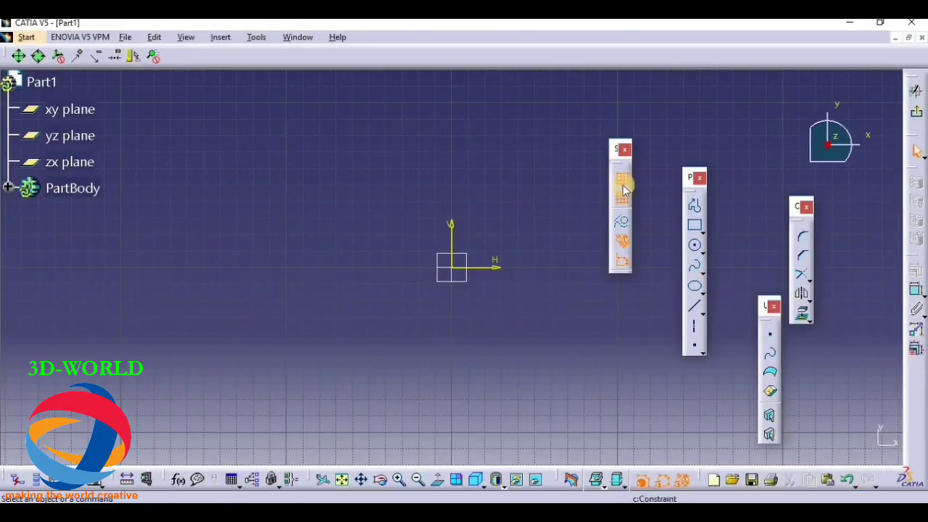
# - Dock the floating Sketch tools, Profile, User Selection Filter and Operation toolbars in the row above the sketch area
pyautogui.moveTo(618, 157); pyautogui.dragTo(182, 39)
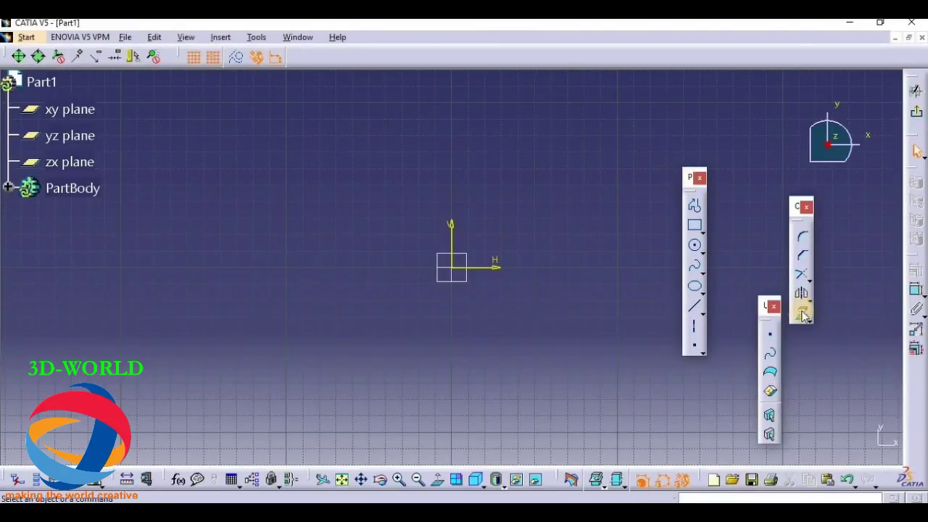
pyautogui.moveTo(686, 178)
pyautogui.mouseDown()
pyautogui.moveTo(582, 100)
pyautogui.moveTo(466, 40)
pyautogui.mouseUp()
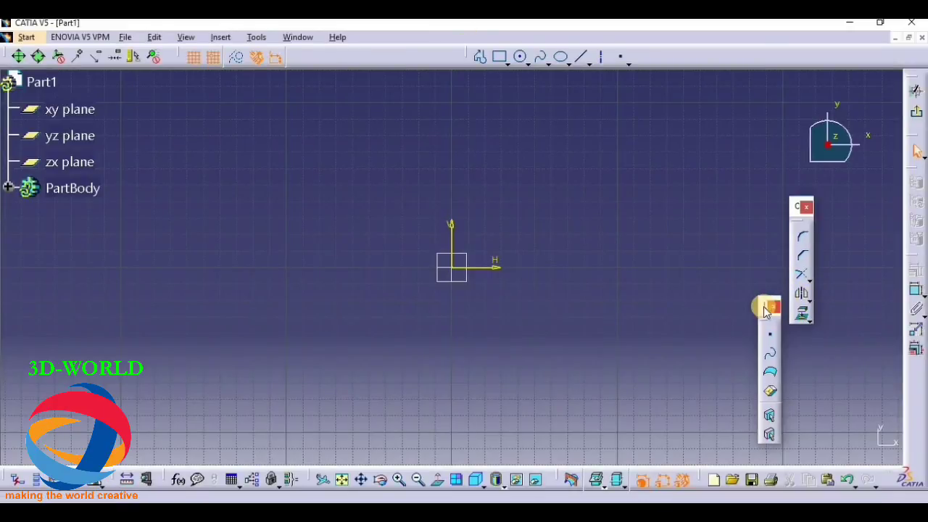
pyautogui.moveTo(765, 310); pyautogui.dragTo(656, 48)
pyautogui.moveTo(796, 206); pyautogui.dragTo(800, 43)
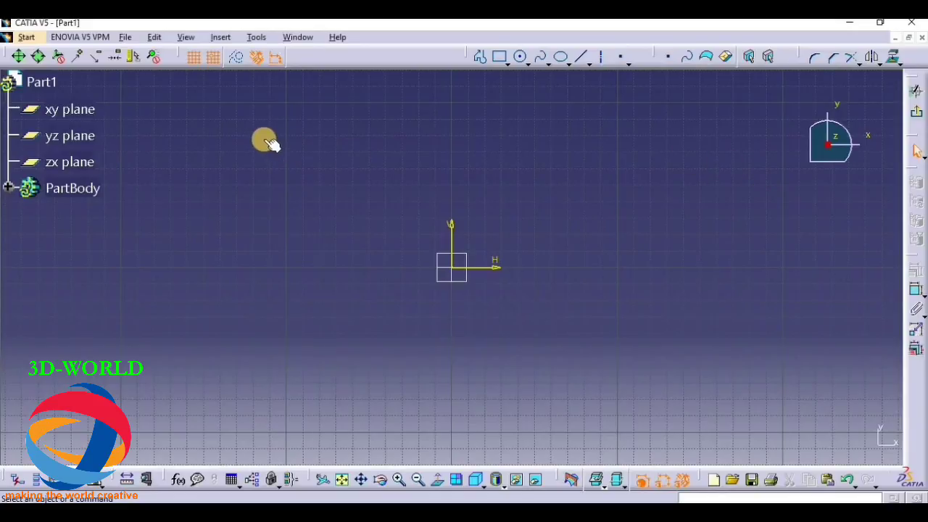
# - With Snap to Point on, sketch a large rectangle around the origin, with its first corner at H 90 mm, V -20 mm
pyautogui.click(212, 58)
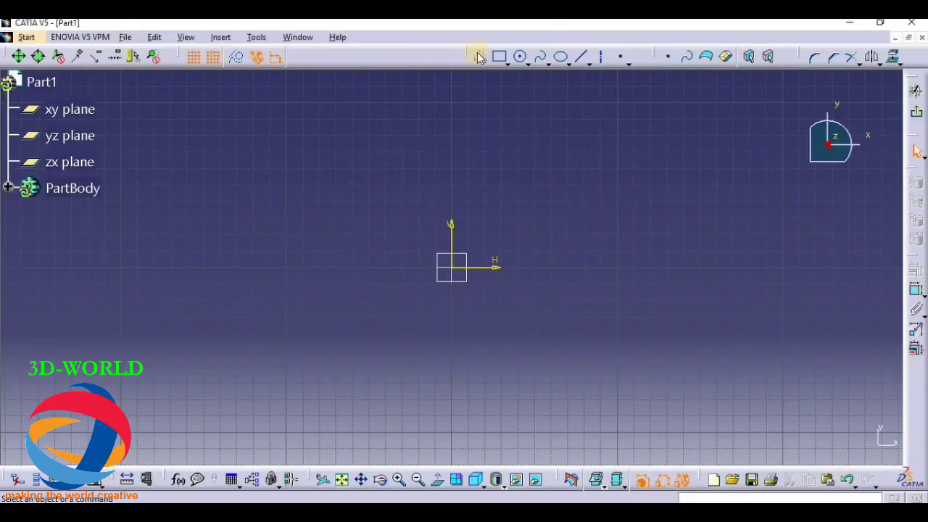
pyautogui.click(499, 57)
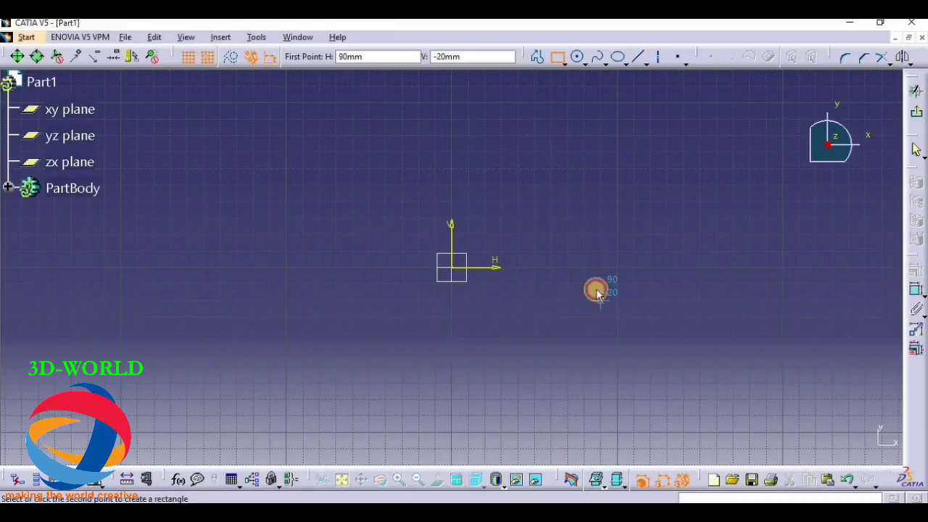
pyautogui.click(599, 302)
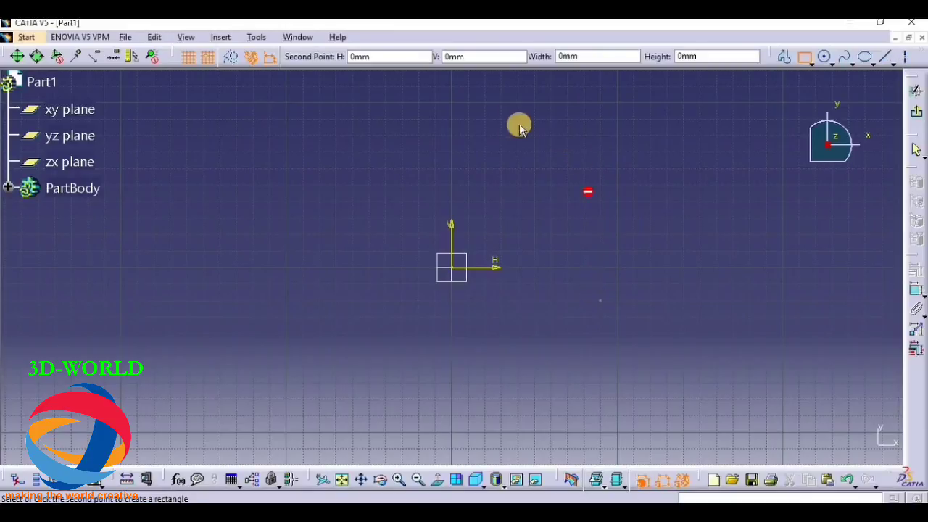
pyautogui.click(249, 83)
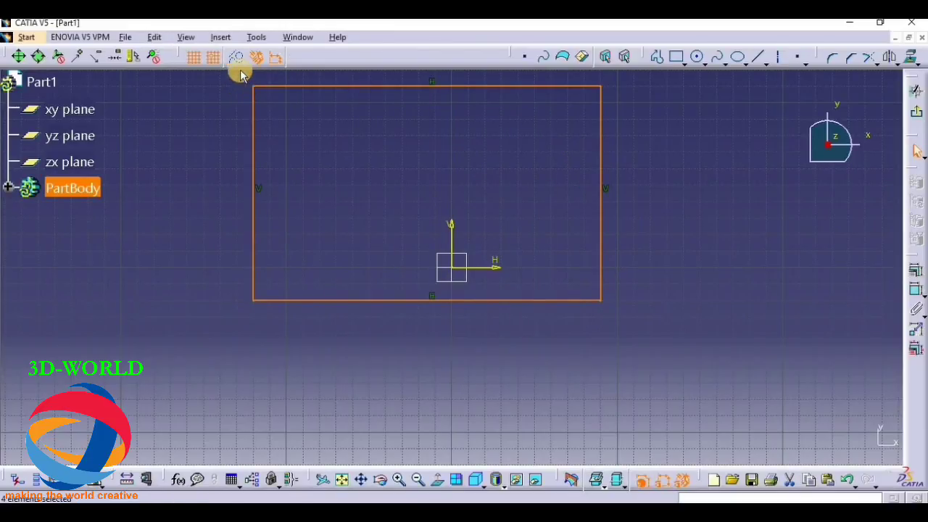
# - Turn off Snap to Point and sketch a narrow upright rectangle in the empty area to the right of the large one
pyautogui.moveTo(599, 161)
pyautogui.mouseDown(button='middle')
pyautogui.moveTo(337, 317)
pyautogui.moveTo(314, 307)
pyautogui.mouseUp(button='middle')
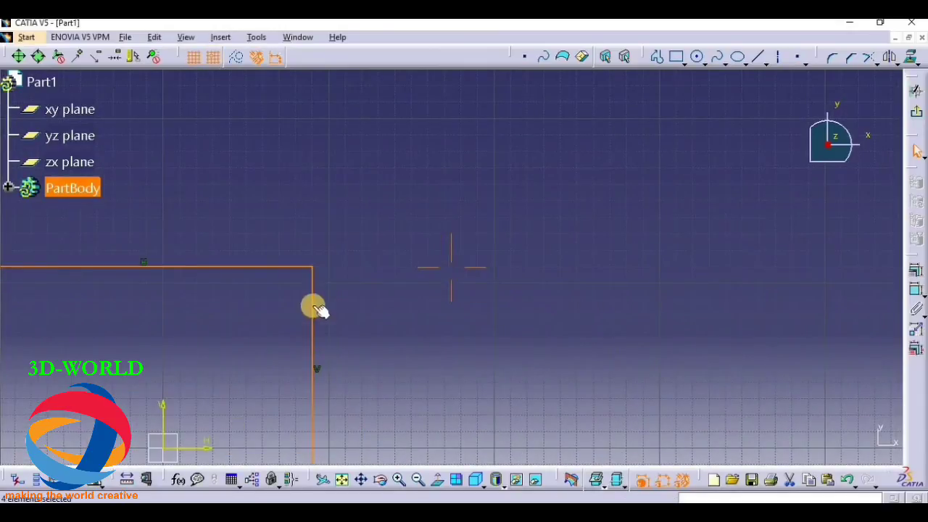
pyautogui.click(212, 58)
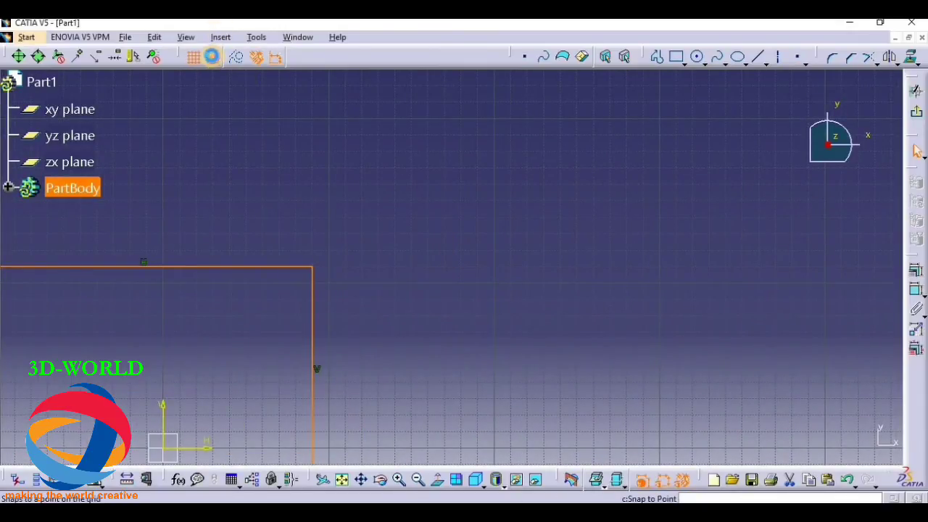
pyautogui.click(674, 61)
pyautogui.click(611, 325)
pyautogui.click(591, 185)
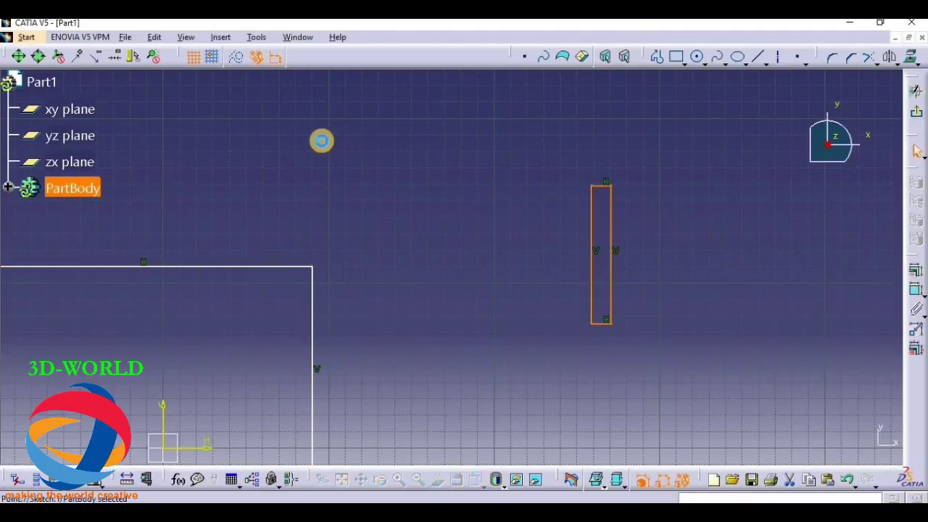
pyautogui.click(321, 139)
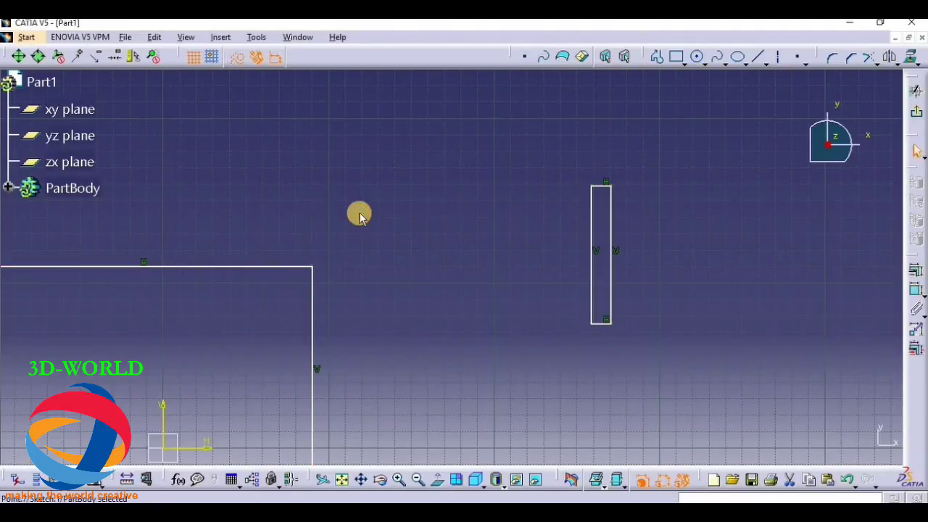
# - Sketch a wider rectangle right of the narrow one, starting at H 356.19 mm, V 75.307 mm in line with its lower edge
pyautogui.click(674, 60)
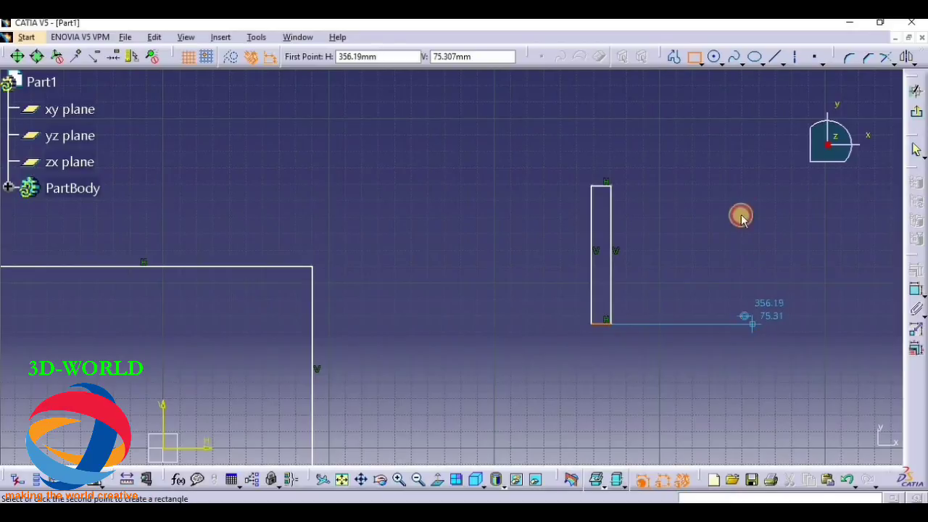
pyautogui.click(752, 325)
pyautogui.click(657, 147)
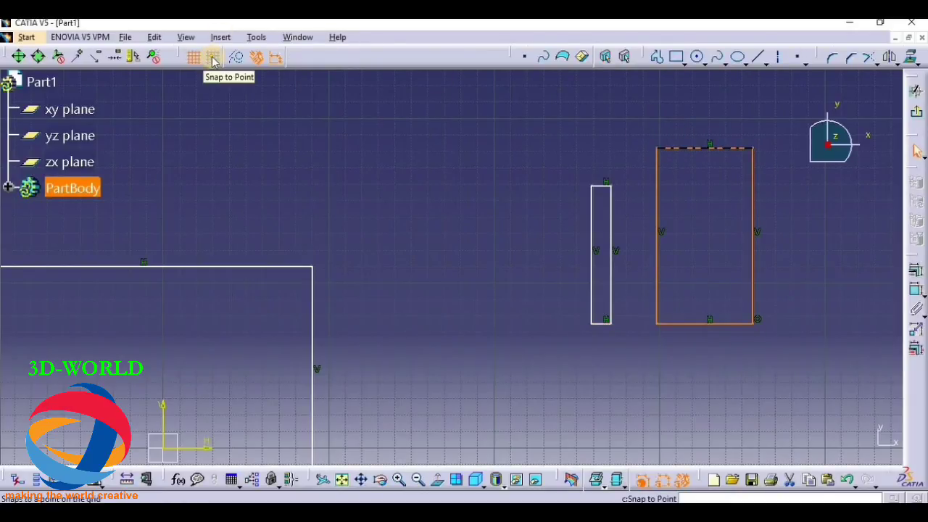
# - Open the program options and review the Display and Parameters pages of the General category
pyautogui.click(257, 38)
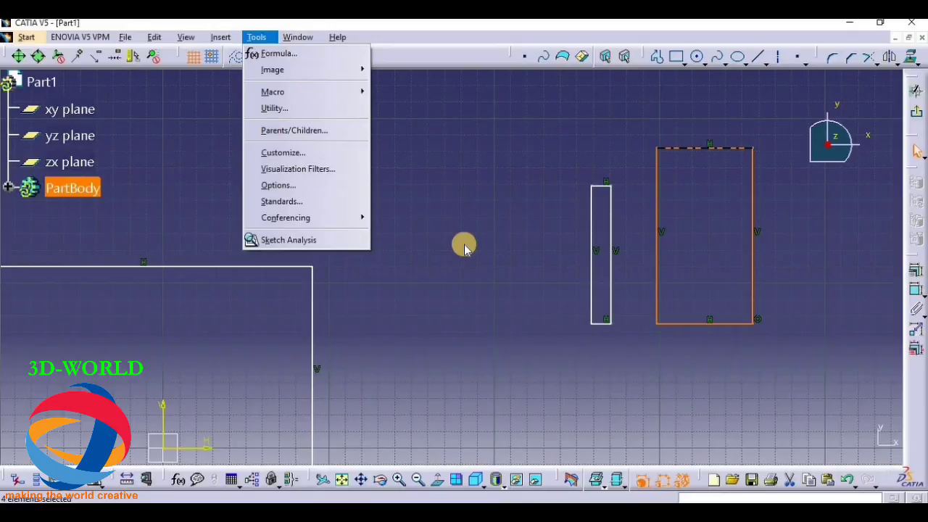
pyautogui.click(430, 221)
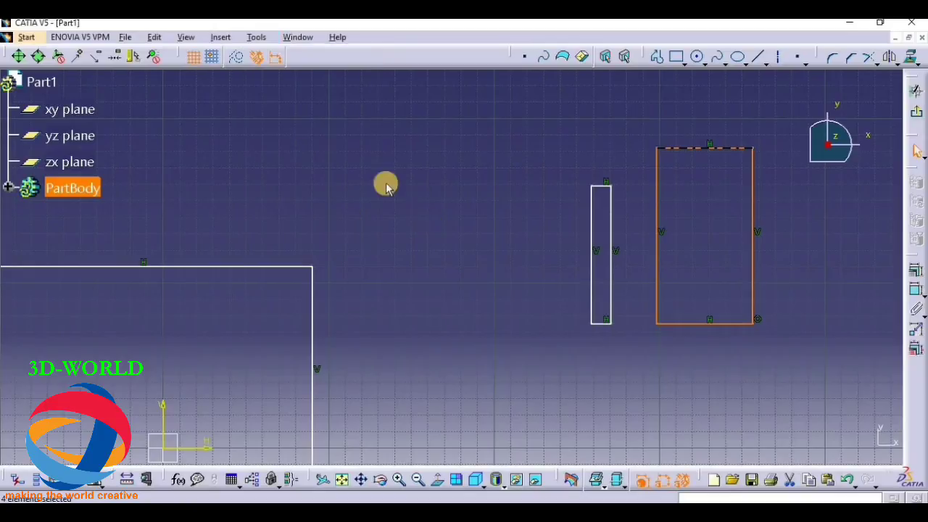
pyautogui.click(256, 40)
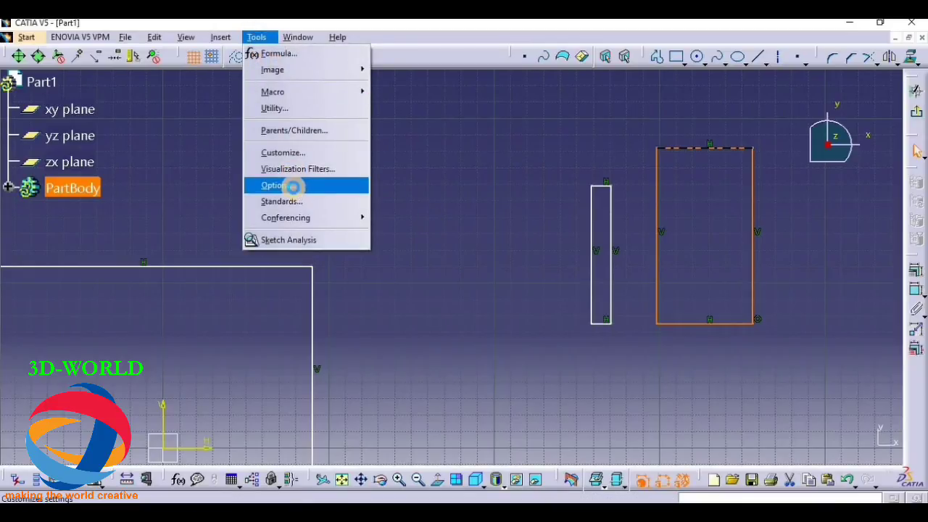
pyautogui.click(293, 187)
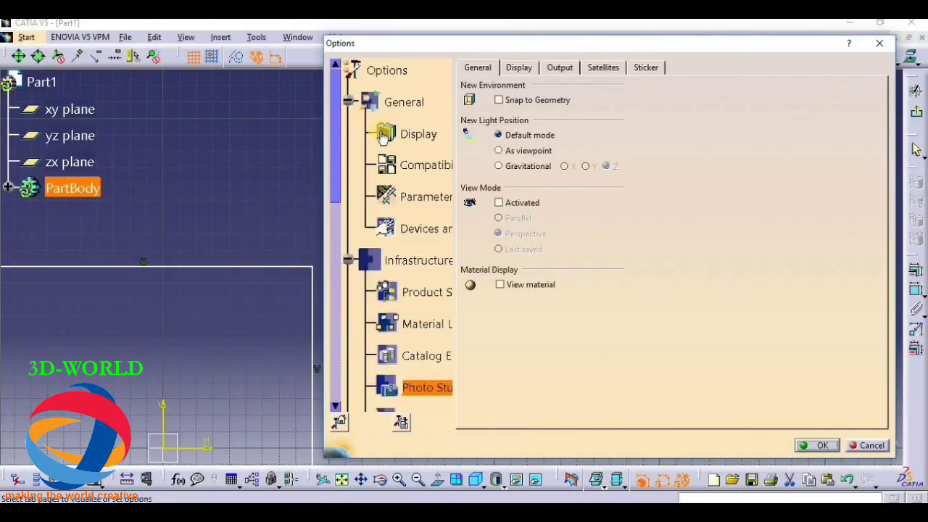
pyautogui.click(423, 140)
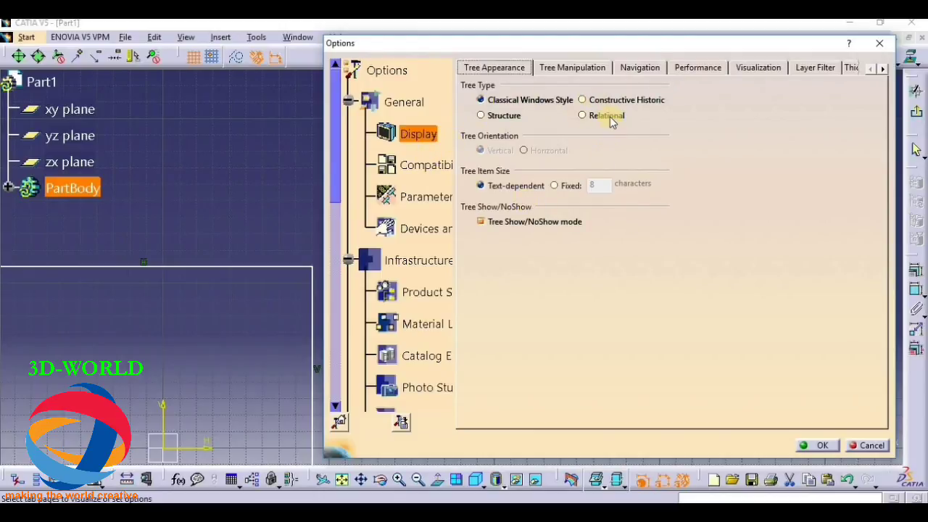
pyautogui.click(416, 205)
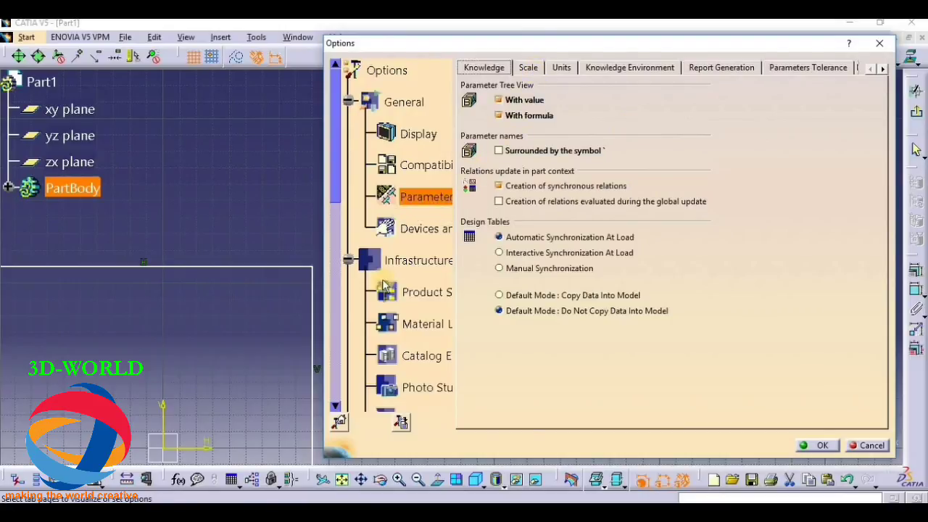
pyautogui.moveTo(338, 182); pyautogui.dragTo(337, 221)
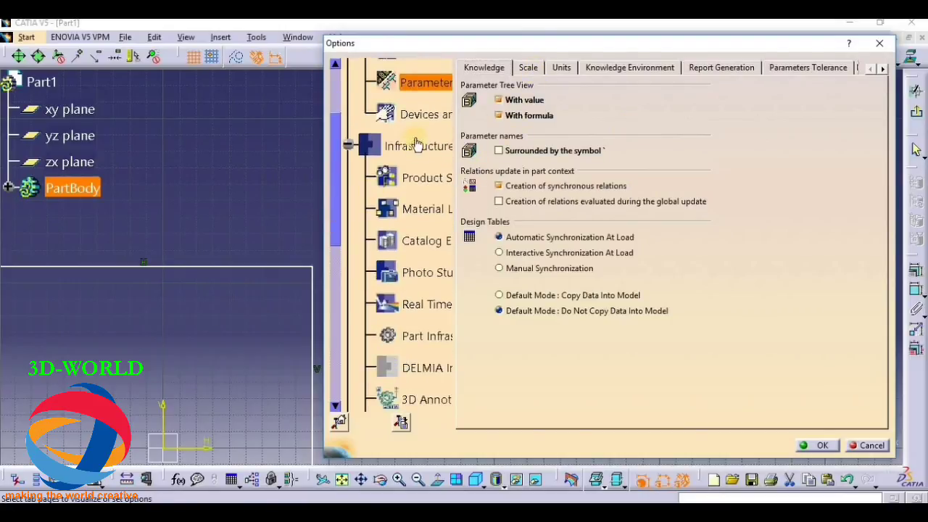
# - In the Part Infrastructure display options, keep Bodies under operations and Expand sketch-based feature nodes at creation enabled for the specification tree
pyautogui.click(434, 338)
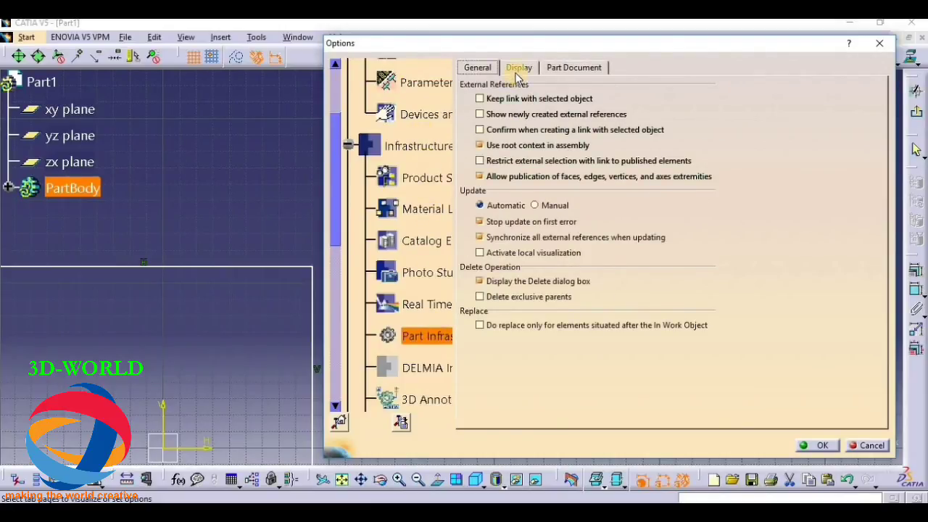
pyautogui.click(517, 72)
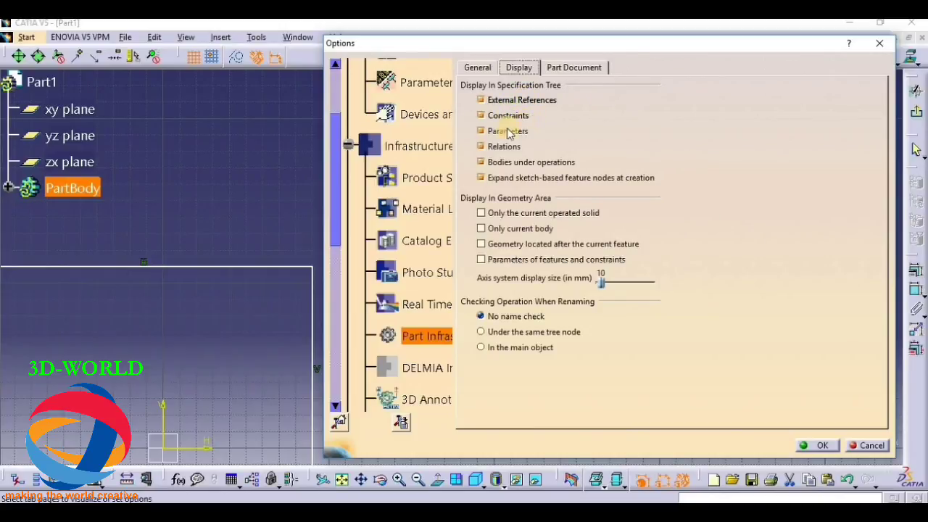
pyautogui.click(534, 161)
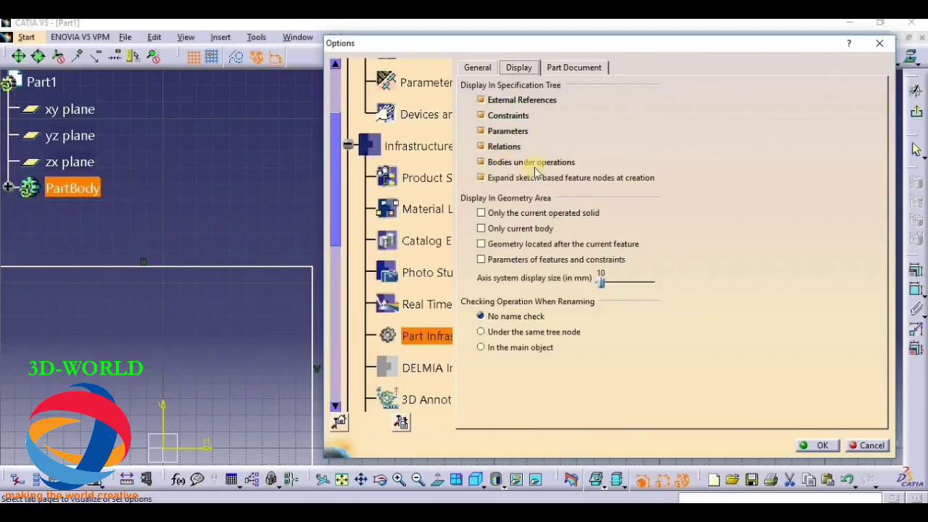
pyautogui.click(504, 178)
# - In the Mechanical Design category, set the Assembly Design update option to Automatic
pyautogui.moveTo(332, 204); pyautogui.dragTo(319, 296)
pyautogui.click(348, 218)
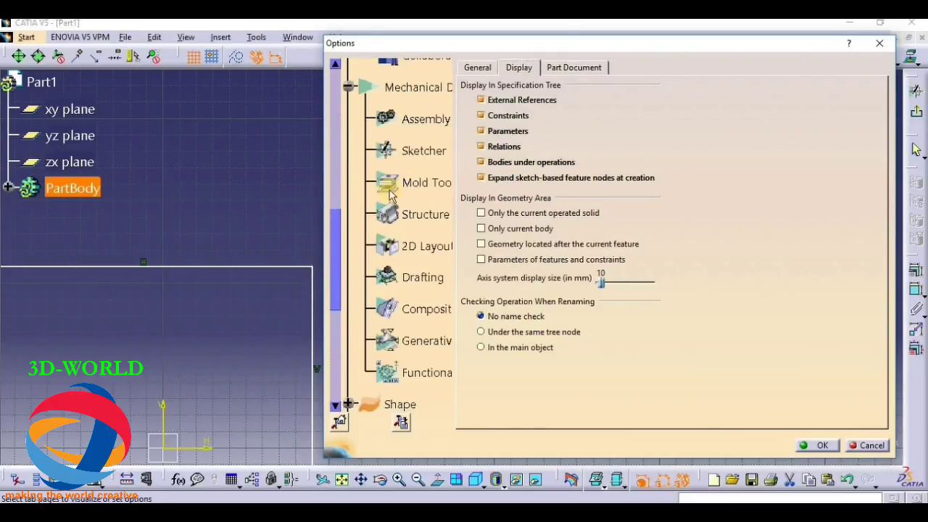
pyautogui.click(421, 121)
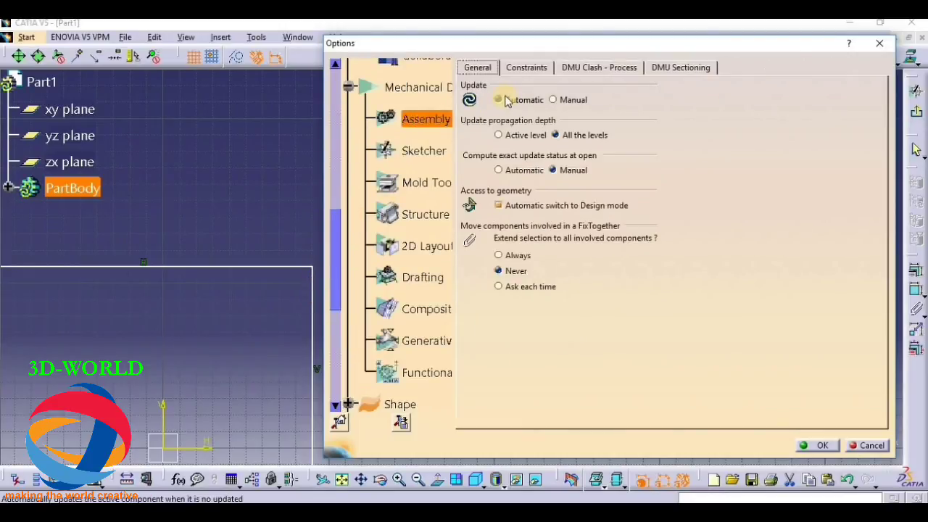
pyautogui.click(511, 101)
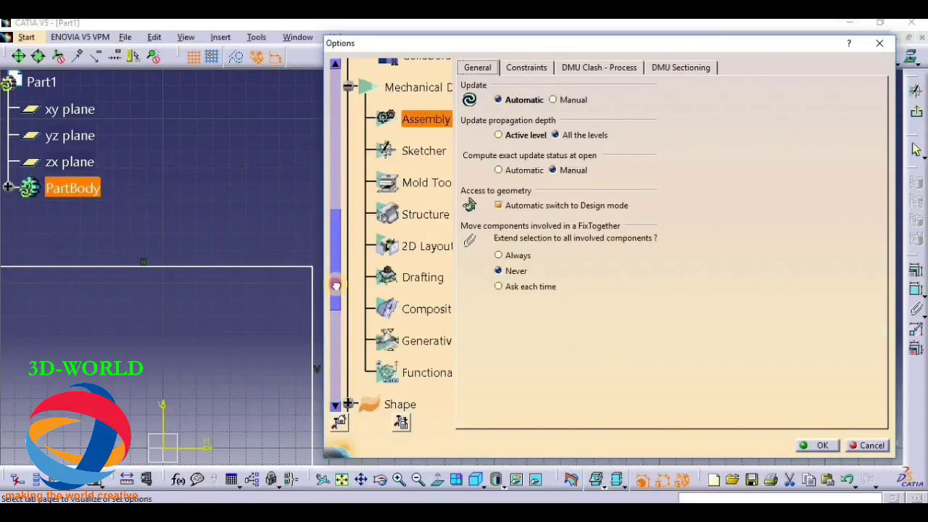
# - Review the Display, Compatibility and Parameters pages of the General options, including the parameters' geometry scale settings
pyautogui.moveTo(335, 286); pyautogui.dragTo(356, 121)
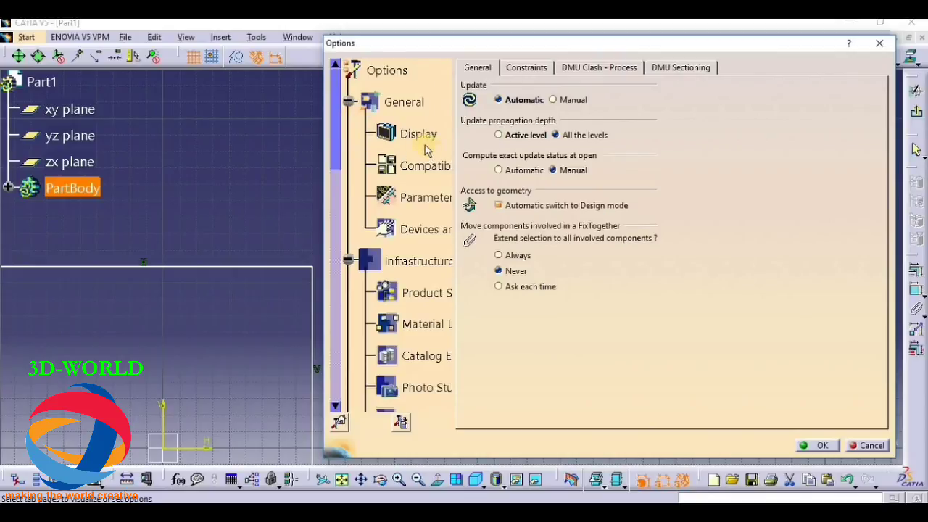
pyautogui.click(424, 204)
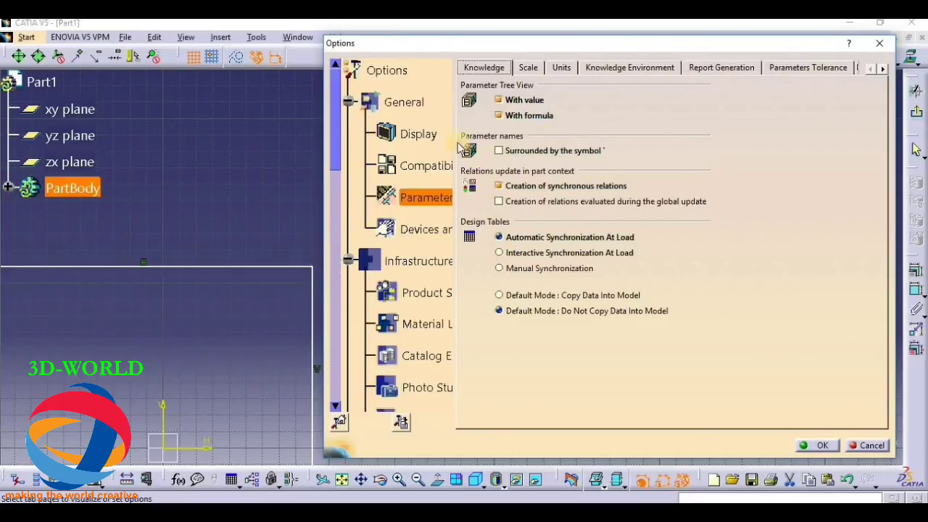
pyautogui.click(425, 131)
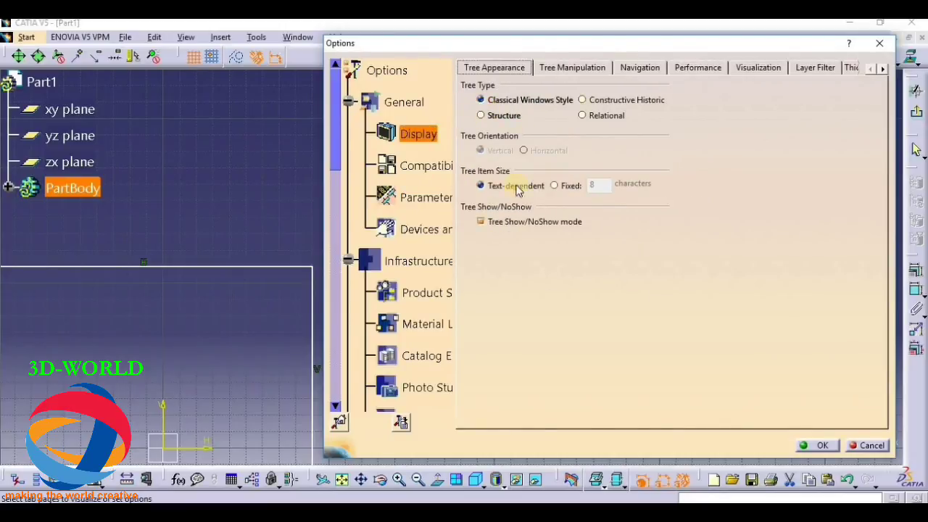
pyautogui.click(420, 166)
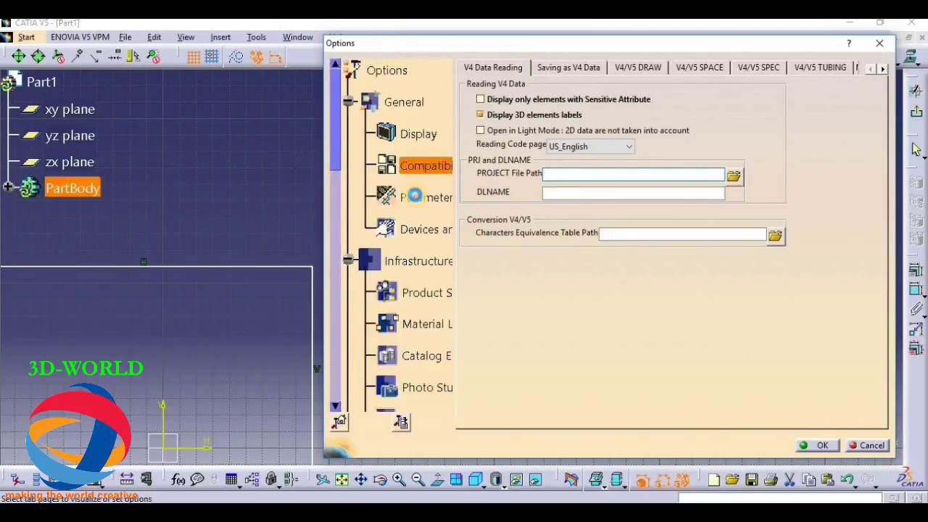
pyautogui.click(412, 197)
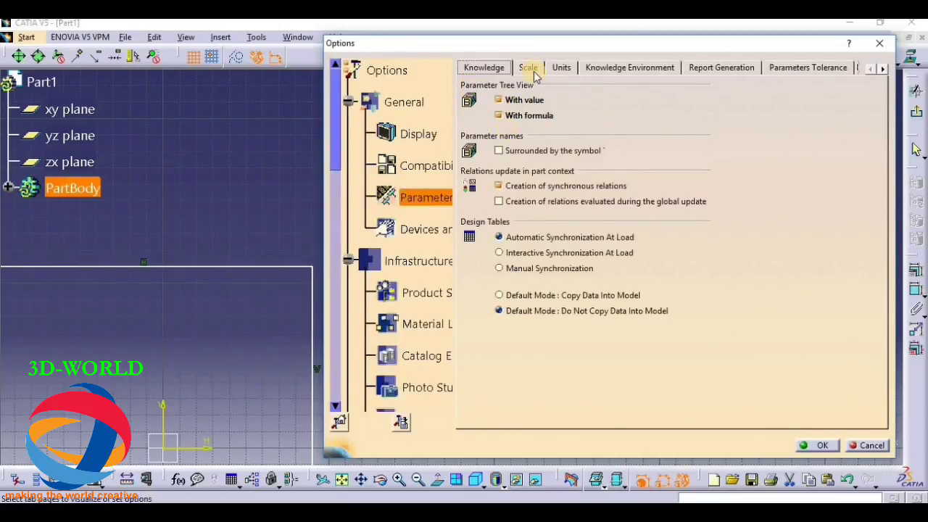
pyautogui.click(532, 71)
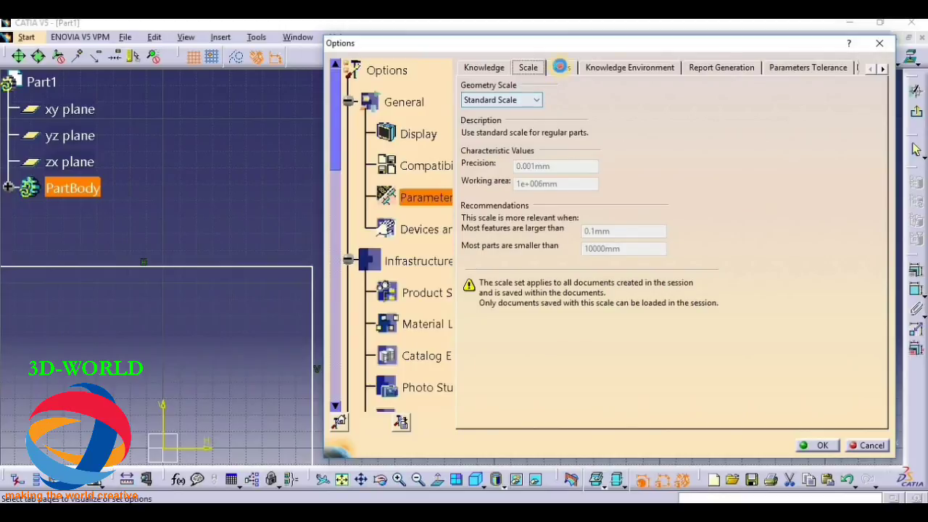
# - In the unit settings, try Meter and Centimeter as the length unit, and return it to Millimeter (mm)
pyautogui.click(561, 66)
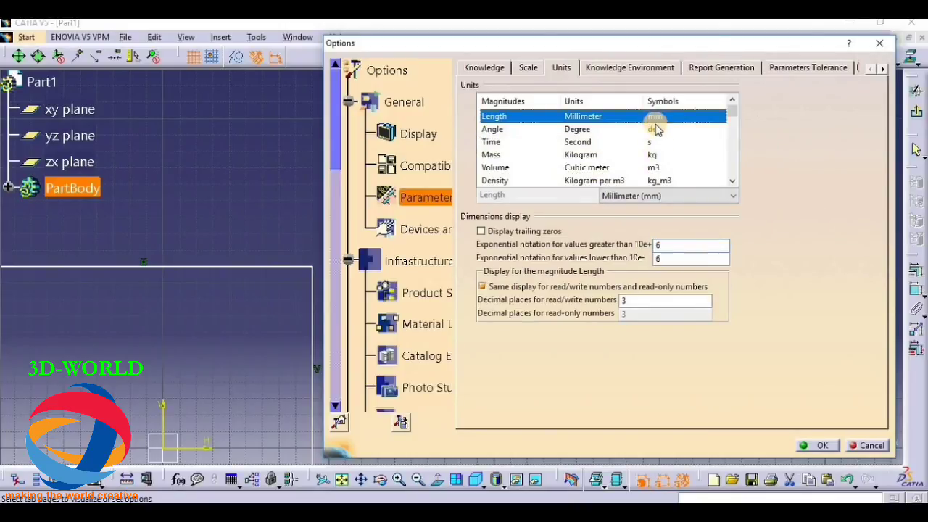
pyautogui.click(686, 197)
pyautogui.click(654, 213)
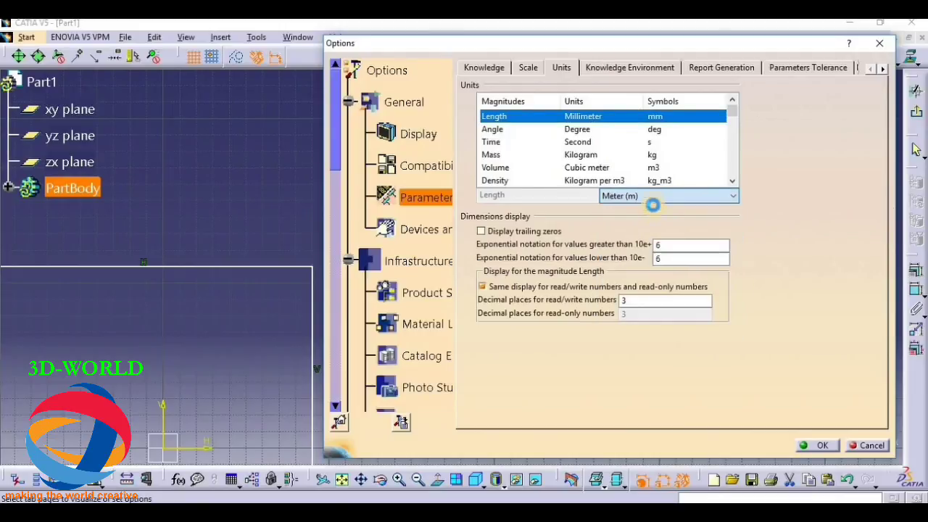
pyautogui.click(657, 195)
pyautogui.click(645, 231)
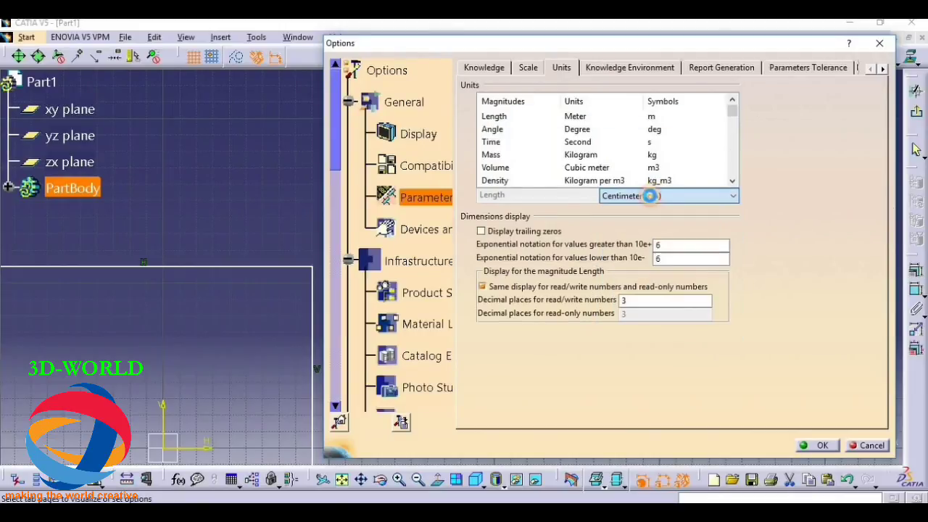
pyautogui.click(653, 197)
pyautogui.click(653, 209)
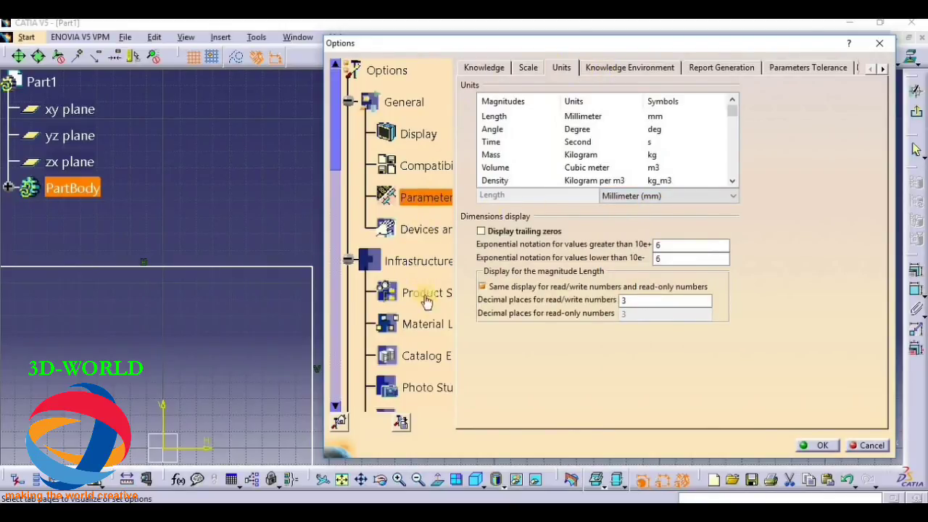
# - Review the General, Display and Part Document settings of Part Infrastructure
pyautogui.click(338, 205)
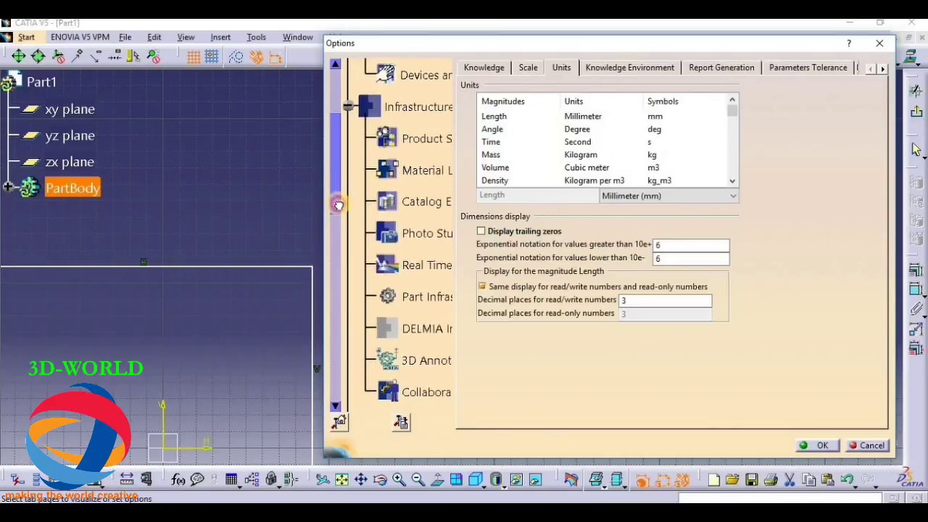
pyautogui.click(338, 205)
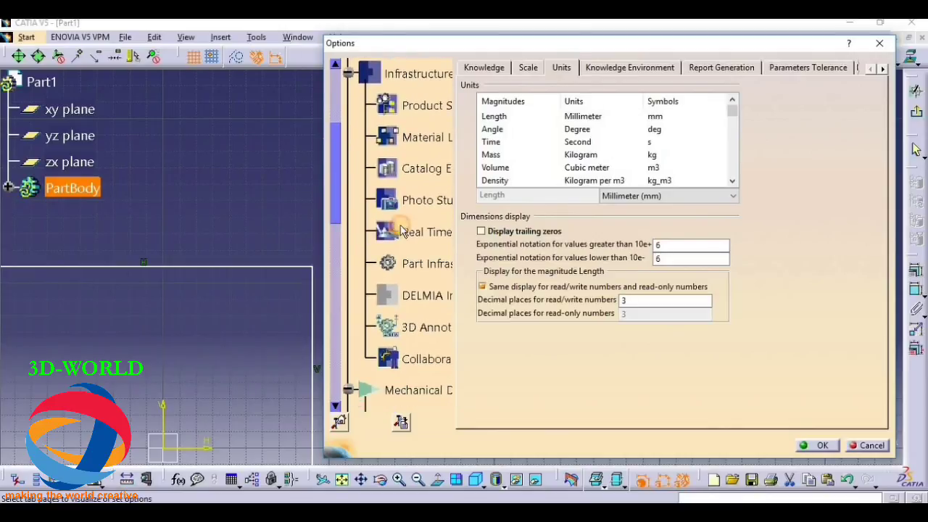
pyautogui.click(436, 265)
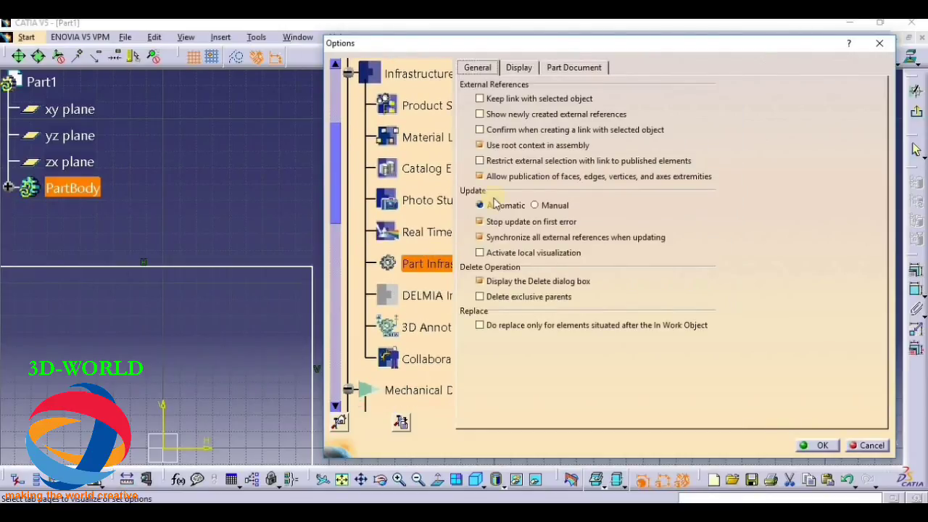
pyautogui.click(517, 67)
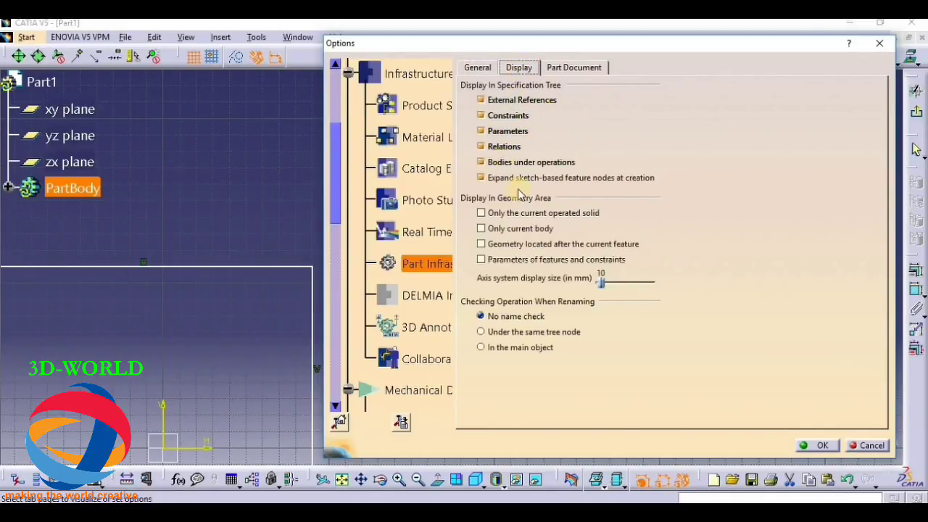
pyautogui.click(477, 67)
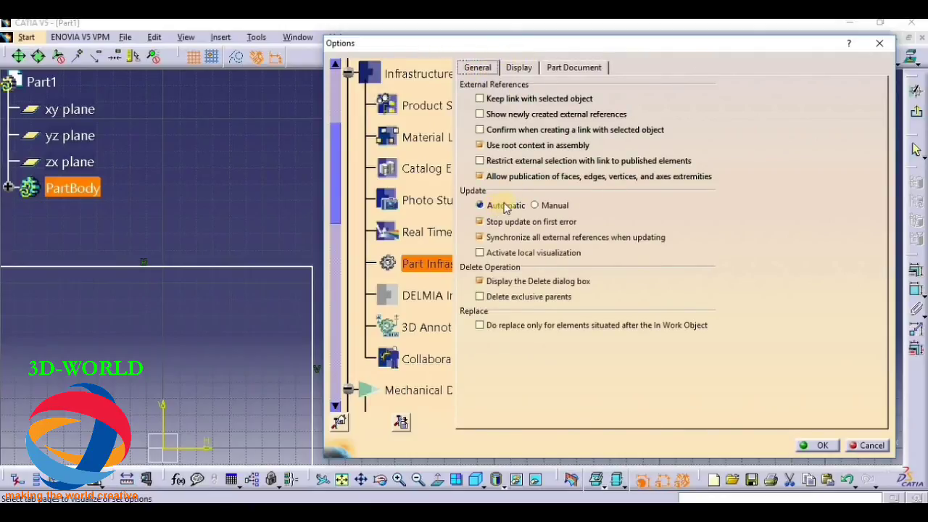
pyautogui.click(580, 67)
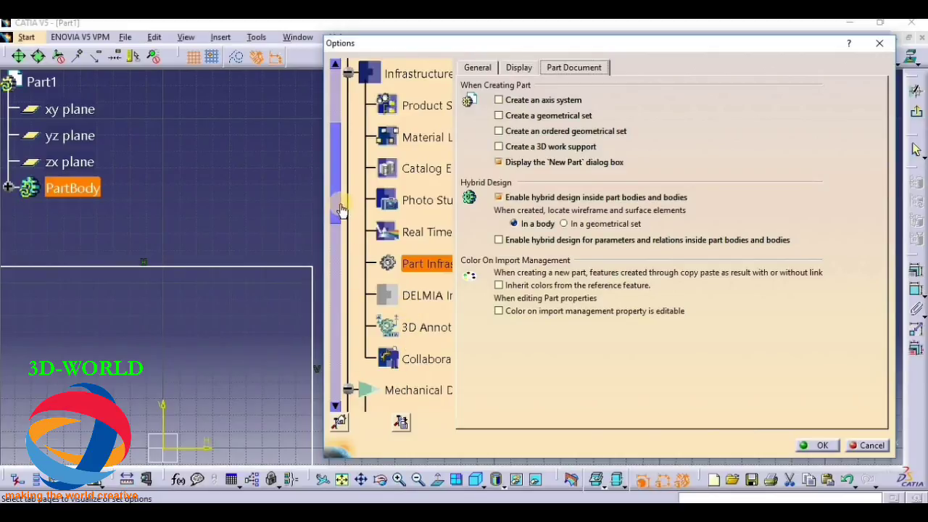
# - Show the Assembly Design options with the options tree rescaled to smaller but readable entries, and accept the options
pyautogui.moveTo(341, 209); pyautogui.dragTo(379, 272)
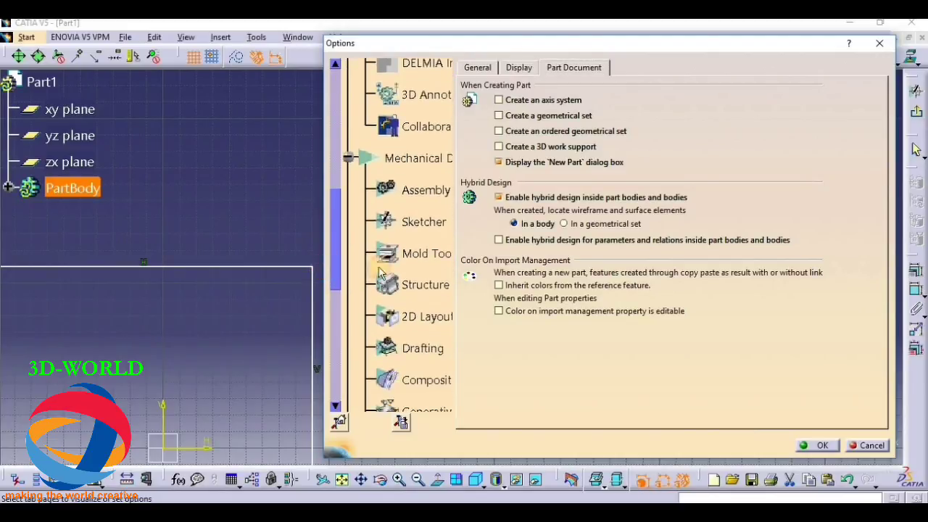
pyautogui.click(410, 190)
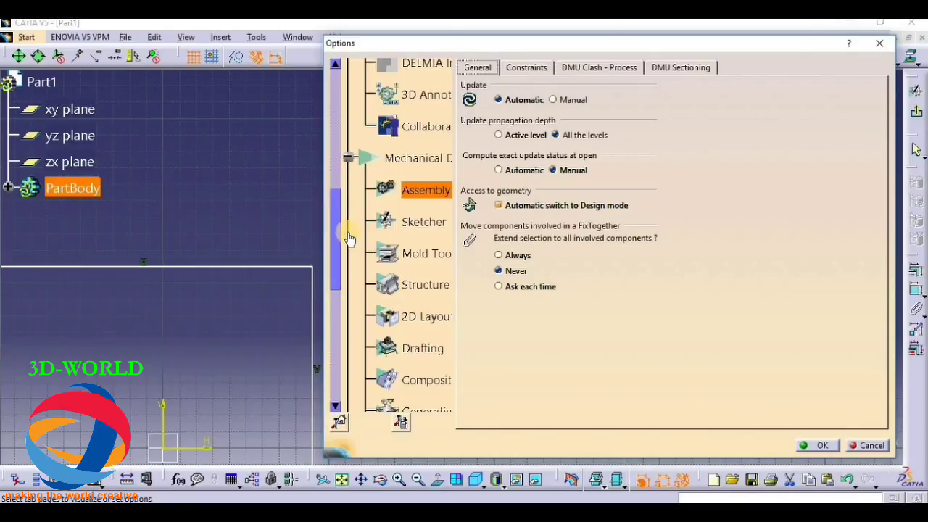
pyautogui.keyDown('ctrl'); pyautogui.moveTo(348, 233); pyautogui.dragTo(365, 219, button='middle'); pyautogui.keyUp('ctrl')
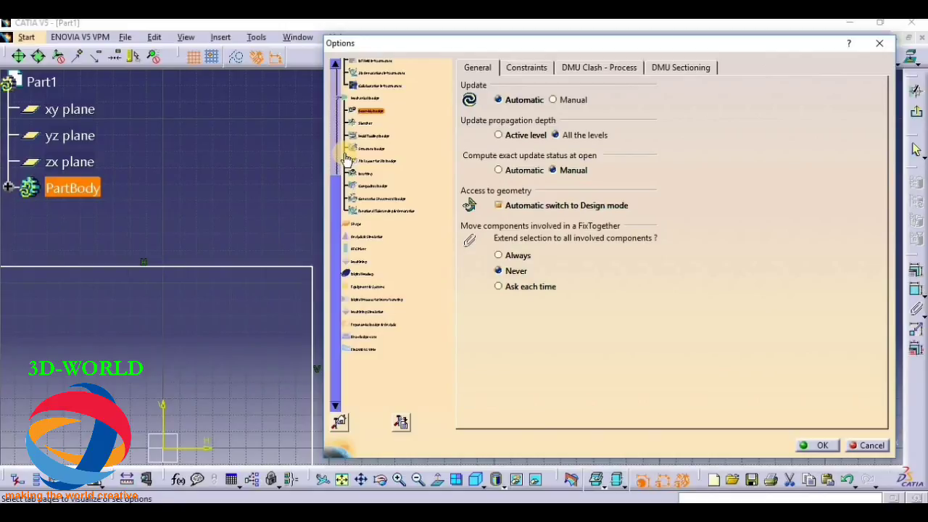
pyautogui.moveTo(346, 158); pyautogui.dragTo(345, 153, button='middle')
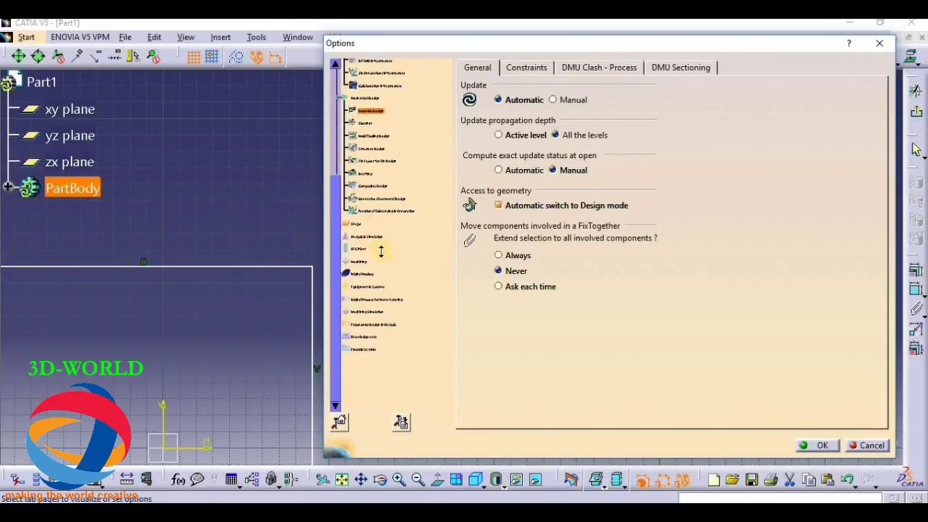
pyautogui.moveTo(380, 250); pyautogui.dragTo(363, 170, button='middle')
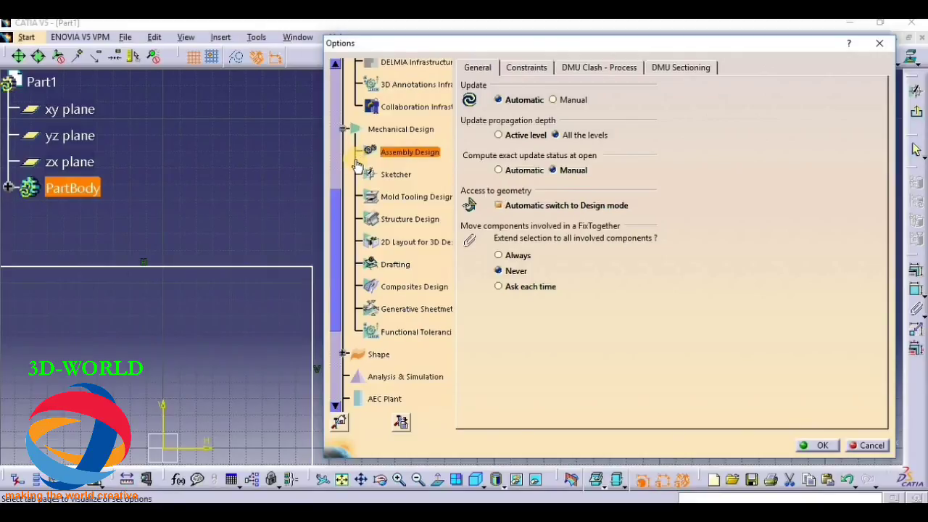
pyautogui.moveTo(355, 159); pyautogui.dragTo(390, 242, button='middle')
pyautogui.click(354, 159)
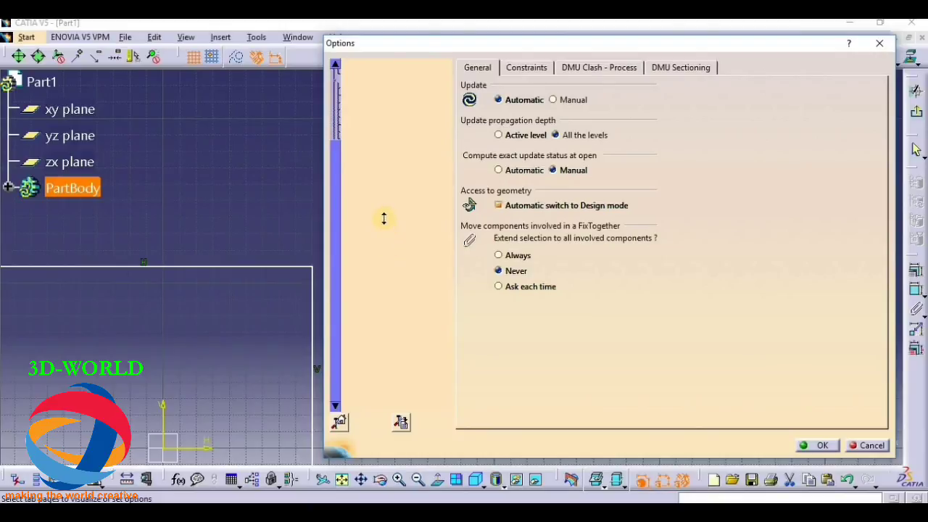
pyautogui.keyDown('ctrl'); pyautogui.moveTo(384, 218); pyautogui.dragTo(364, 140, button='middle'); pyautogui.keyUp('ctrl')
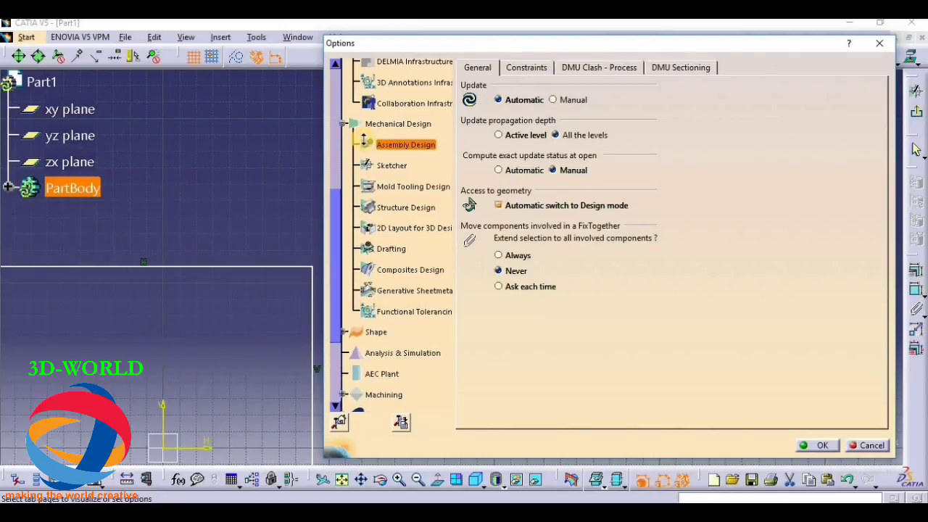
pyautogui.keyDown('ctrl'); pyautogui.moveTo(364, 139); pyautogui.dragTo(379, 191, button='middle'); pyautogui.keyUp('ctrl')
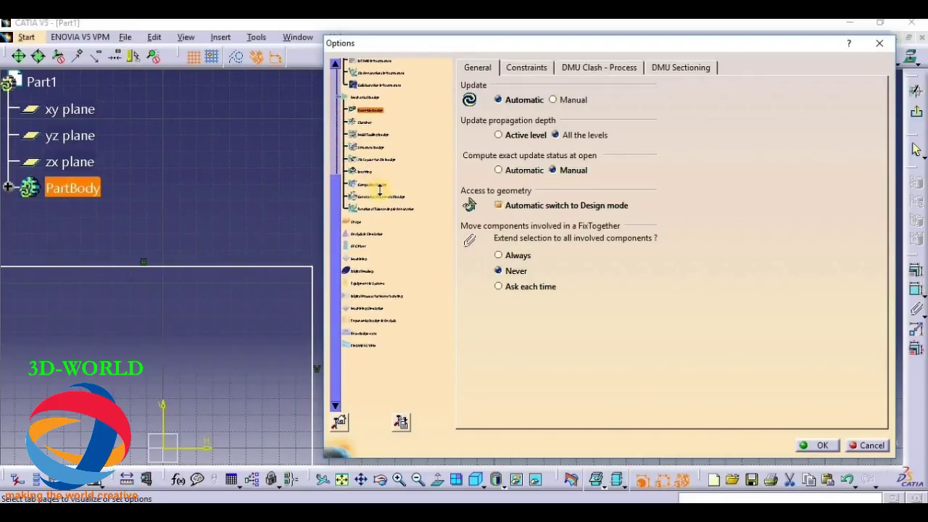
pyautogui.keyDown('ctrl'); pyautogui.moveTo(371, 185); pyautogui.dragTo(366, 87, button='middle'); pyautogui.keyUp('ctrl')
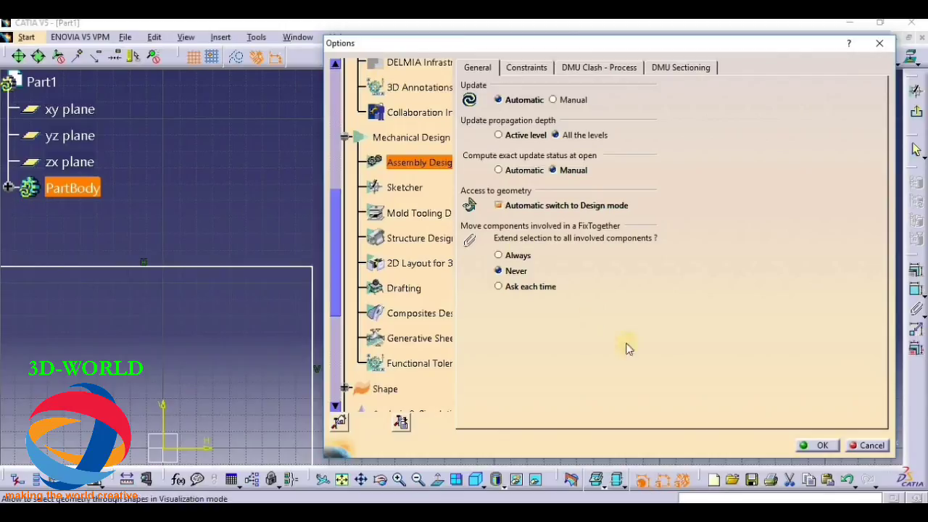
pyautogui.click(825, 446)
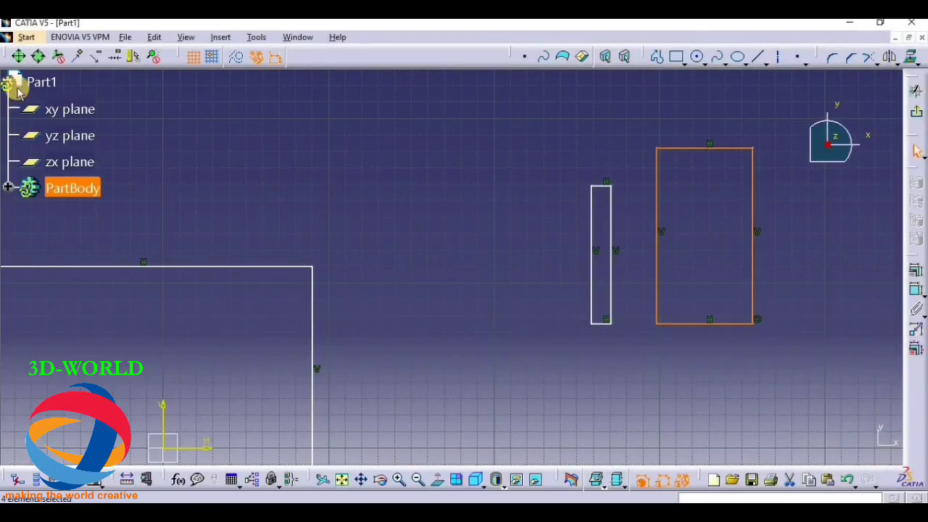
# - Switch control back and forth between the specification tree and the geometry, zooming the sketch geometry out while it is active
pyautogui.click(14, 81)
pyautogui.click(11, 184)
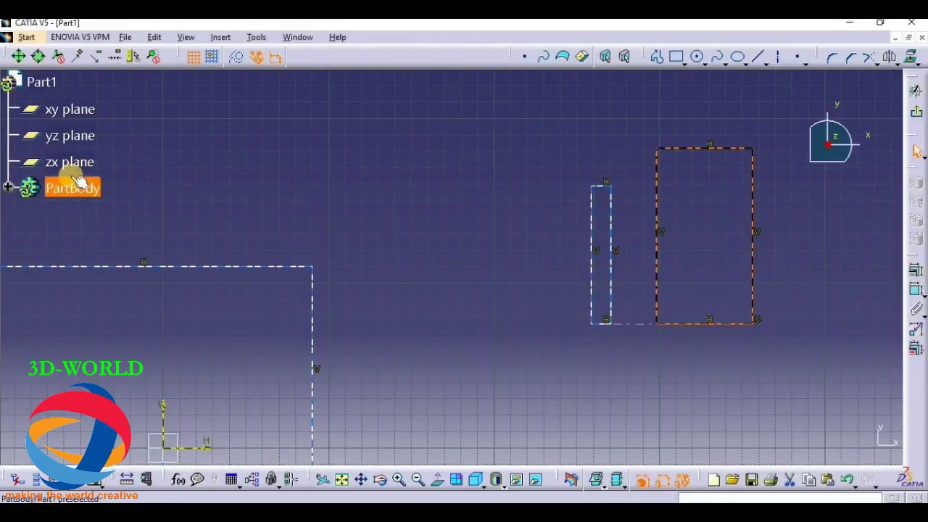
pyautogui.moveTo(8, 150)
pyautogui.mouseDown(button='middle')
pyautogui.moveTo(13, 112)
pyautogui.moveTo(14, 159)
pyautogui.mouseUp(button='middle')
pyautogui.click(8, 147)
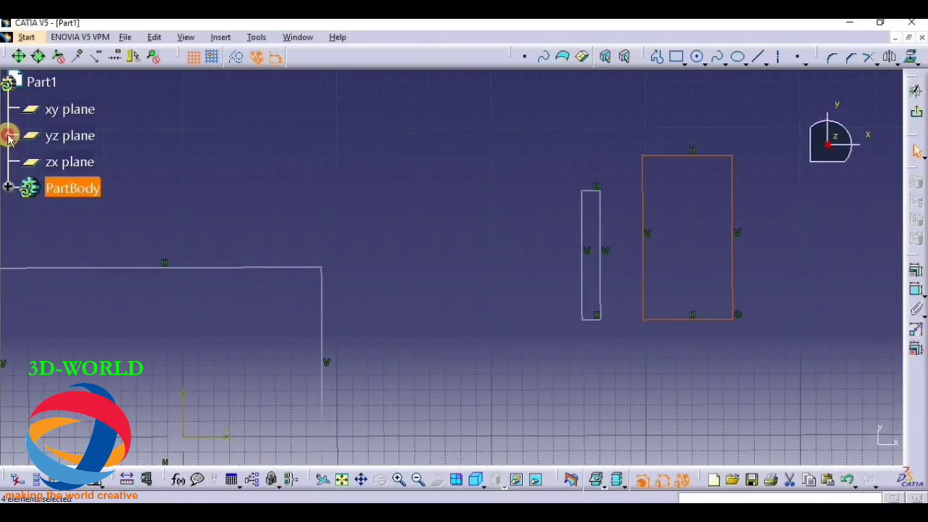
pyautogui.click(8, 135)
pyautogui.click(8, 134)
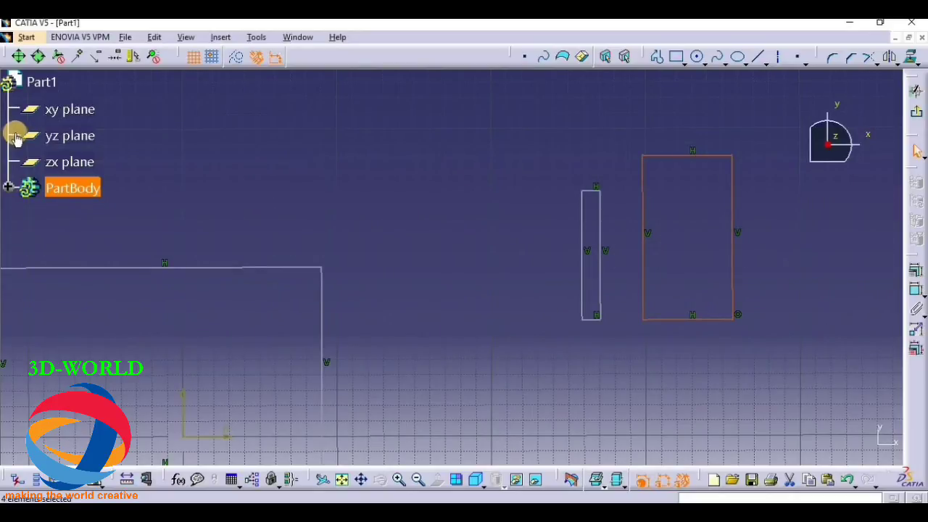
pyautogui.moveTo(16, 138); pyautogui.dragTo(10, 139, button='middle')
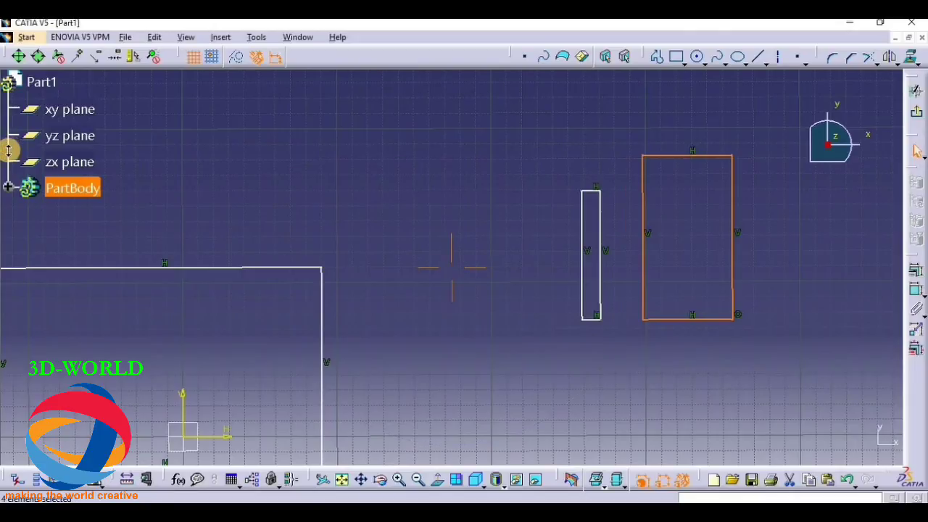
pyautogui.moveTo(8, 148); pyautogui.dragTo(15, 165, button='middle')
pyautogui.click(10, 160)
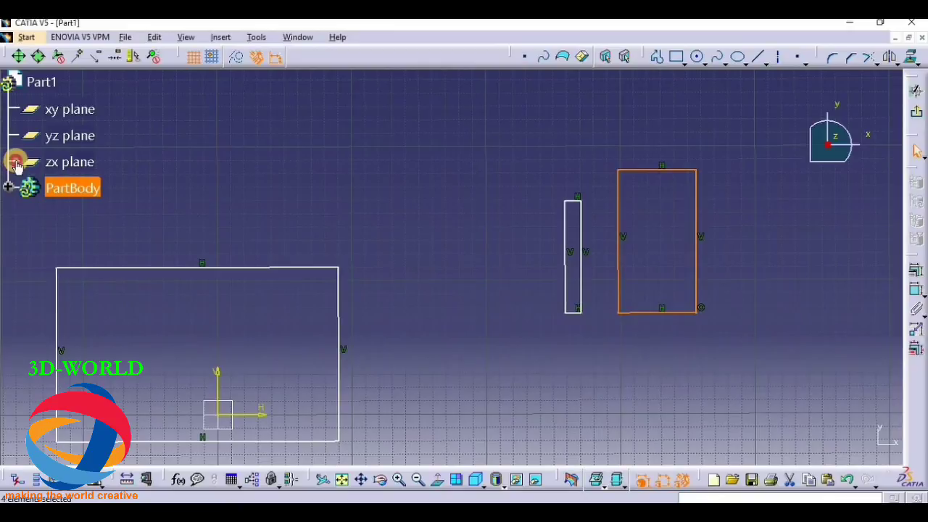
# - With the geometry deactivated, shrink the specification tree, enlarge it back to readable entries, and reactivate the geometry
pyautogui.click(11, 161)
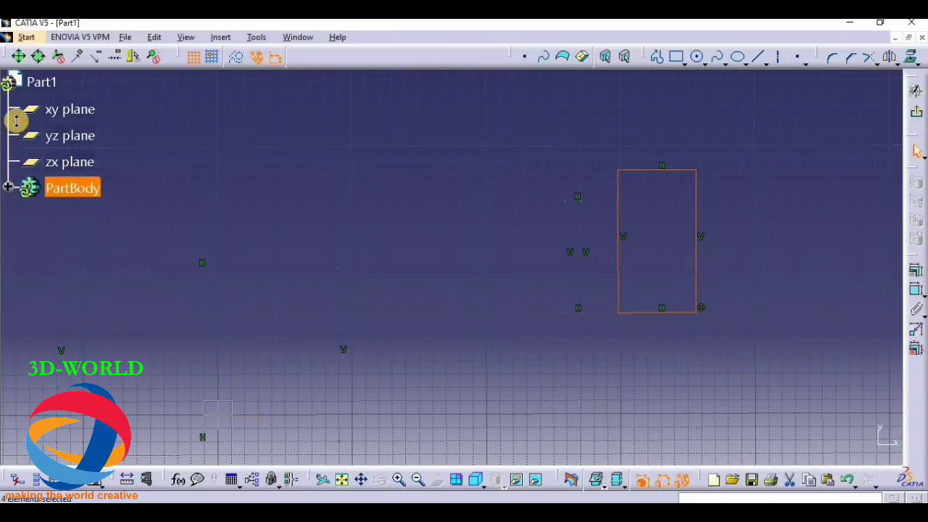
pyautogui.moveTo(16, 121)
pyautogui.mouseDown(button='middle')
pyautogui.moveTo(21, 181)
pyautogui.moveTo(19, 83)
pyautogui.moveTo(35, 143)
pyautogui.mouseUp(button='middle')
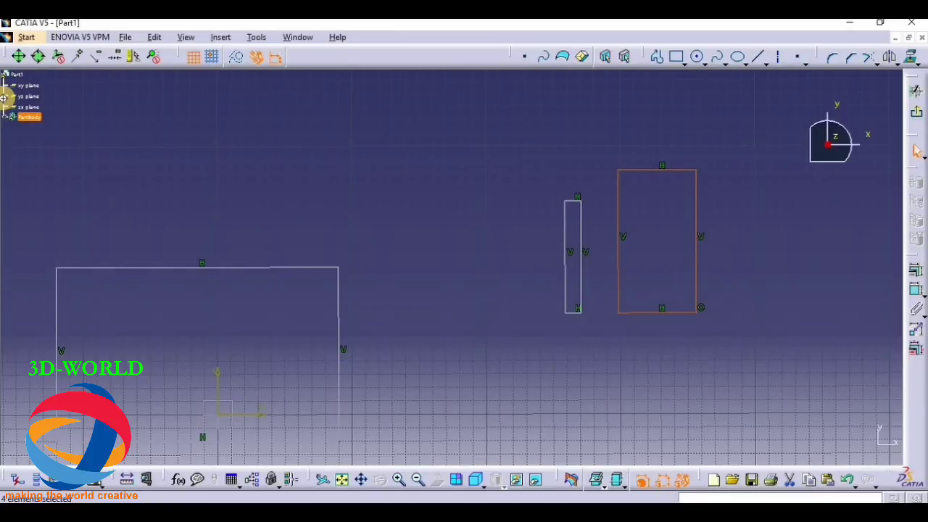
pyautogui.click(13, 118)
pyautogui.moveTo(13, 118)
pyautogui.mouseDown(button='middle')
pyautogui.moveTo(20, 140)
pyautogui.moveTo(18, 50)
pyautogui.moveTo(41, 75)
pyautogui.moveTo(25, 37)
pyautogui.moveTo(38, 73)
pyautogui.mouseUp(button='middle')
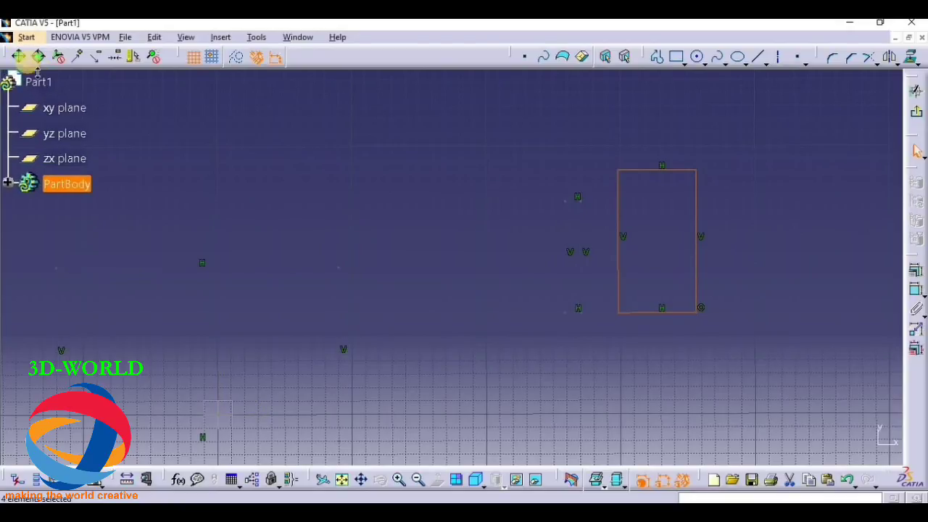
pyautogui.click(12, 145)
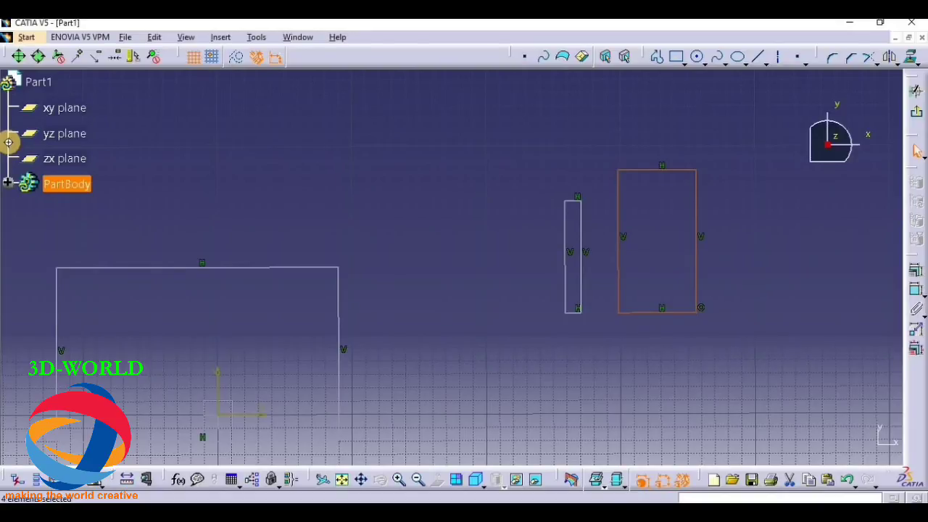
pyautogui.click(9, 174)
pyautogui.keyDown('ctrl'); pyautogui.moveTo(10, 174); pyautogui.dragTo(20, 63, button='middle'); pyautogui.keyUp('ctrl')
pyautogui.click(28, 77)
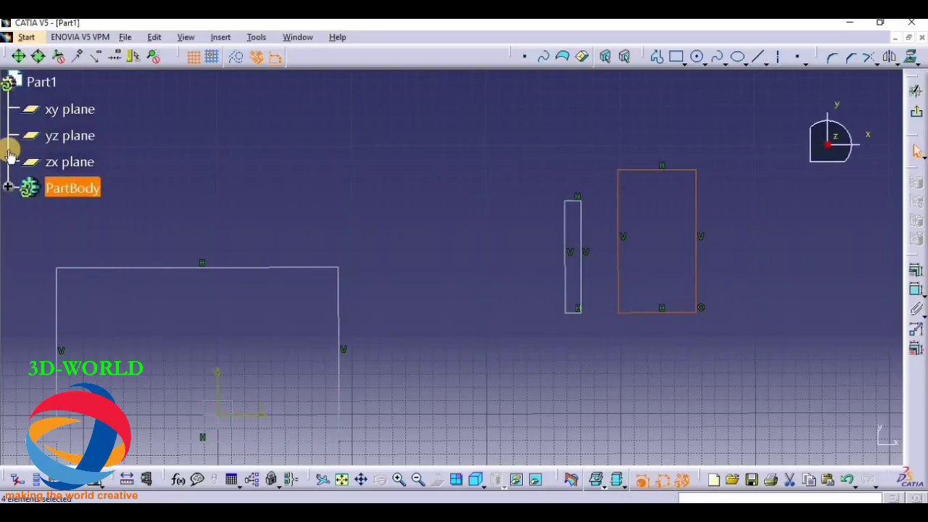
pyautogui.click(10, 144)
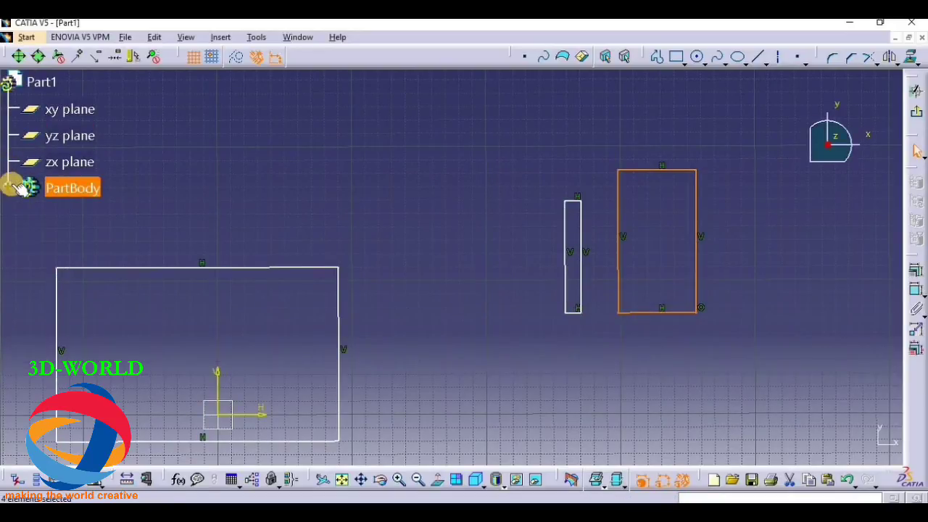
# - Expand PartBody in the specification tree down to Sketch.1 and clear the current selection of the rectangle
pyautogui.click(8, 185)
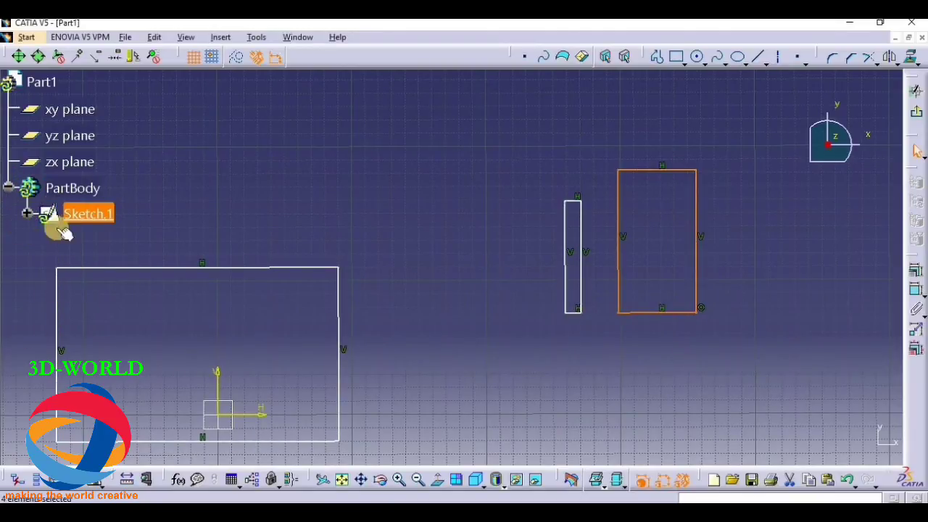
pyautogui.click(437, 367)
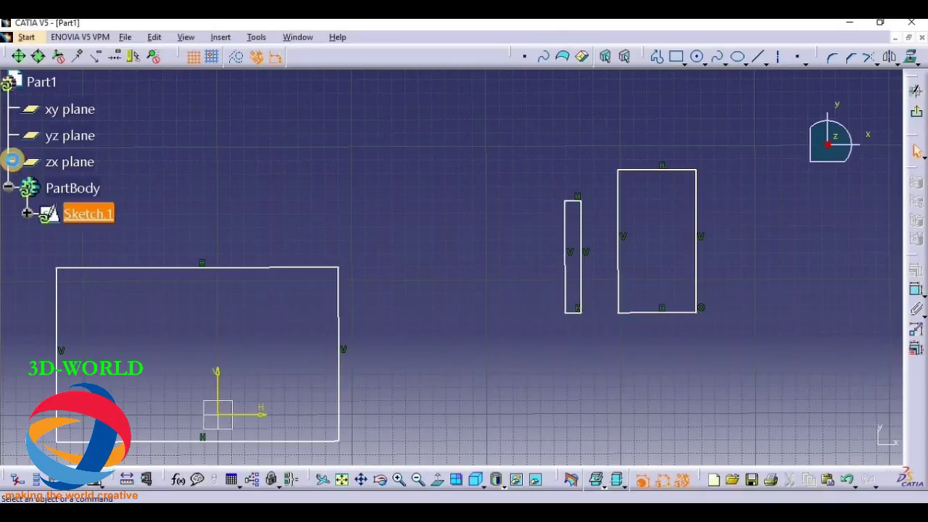
pyautogui.click(8, 147)
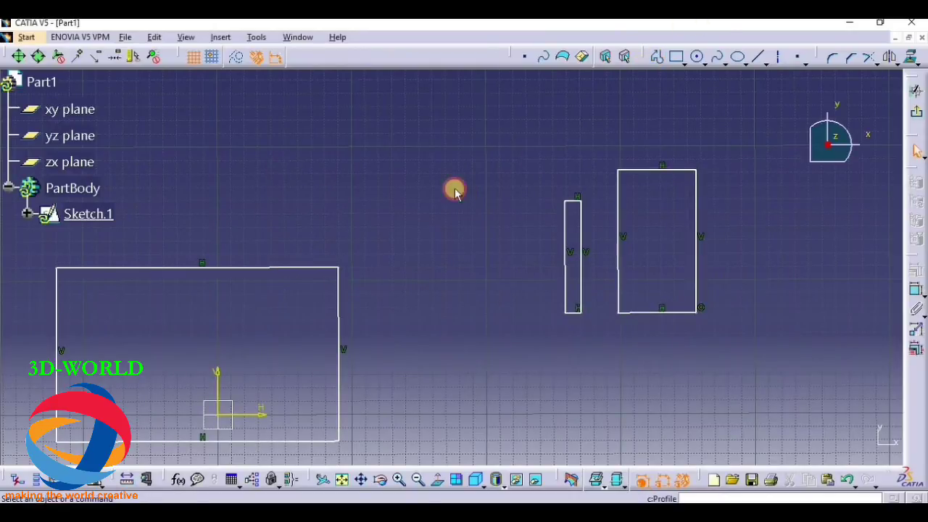
# - Draw a single sloping Profile line in the empty area above the large rectangle and end the profile
pyautogui.click(656, 56)
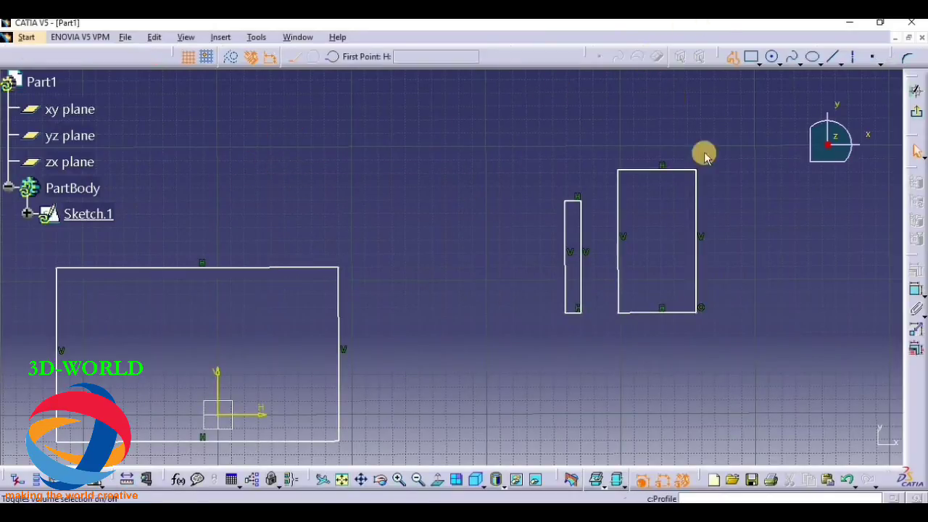
pyautogui.click(445, 191)
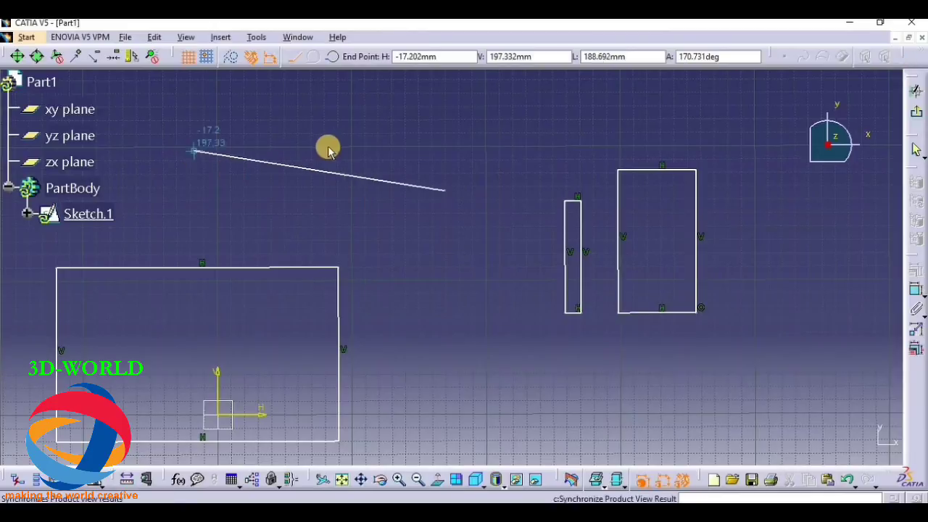
pyautogui.click(290, 143)
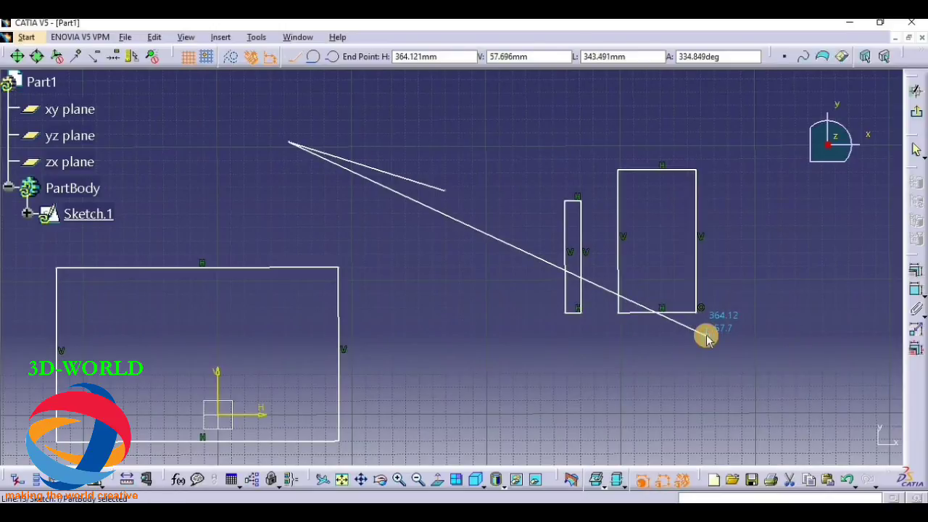
pyautogui.press('Escape')
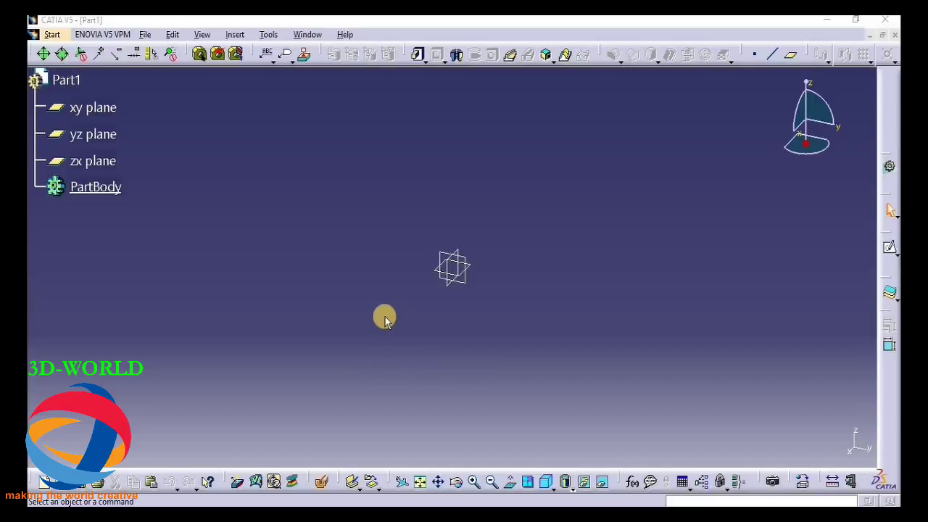
# - In the empty part, open a sketch on the xy plane and draw a circle centred on the origin
pyautogui.moveTo(394, 320); pyautogui.dragTo(393, 321, button='middle')
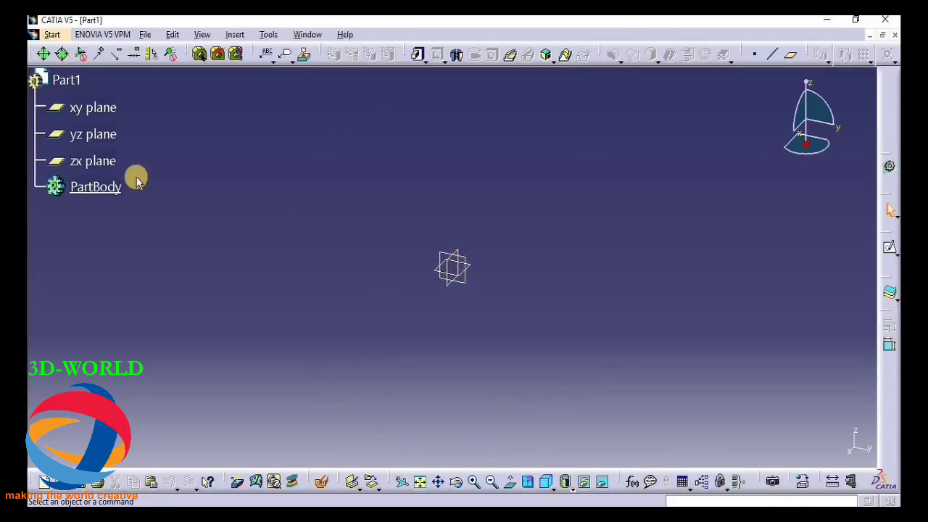
pyautogui.click(114, 109)
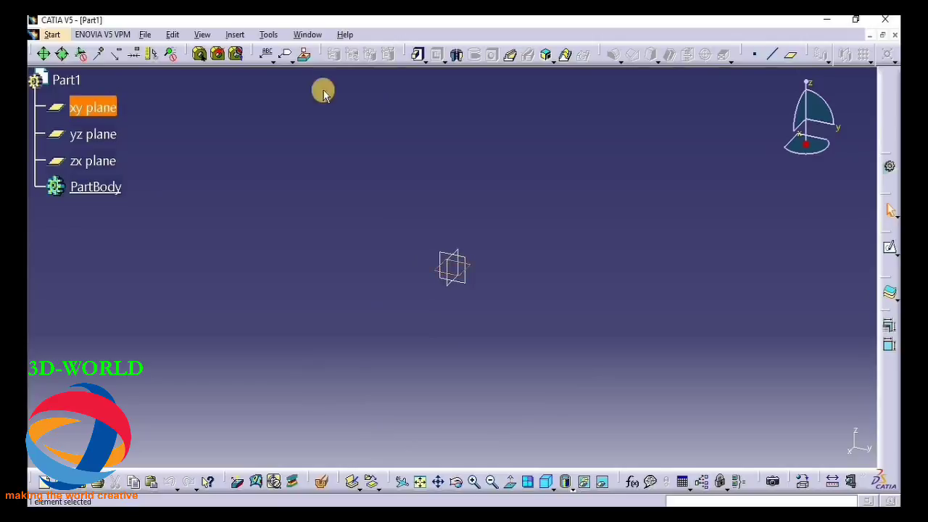
pyautogui.click(886, 250)
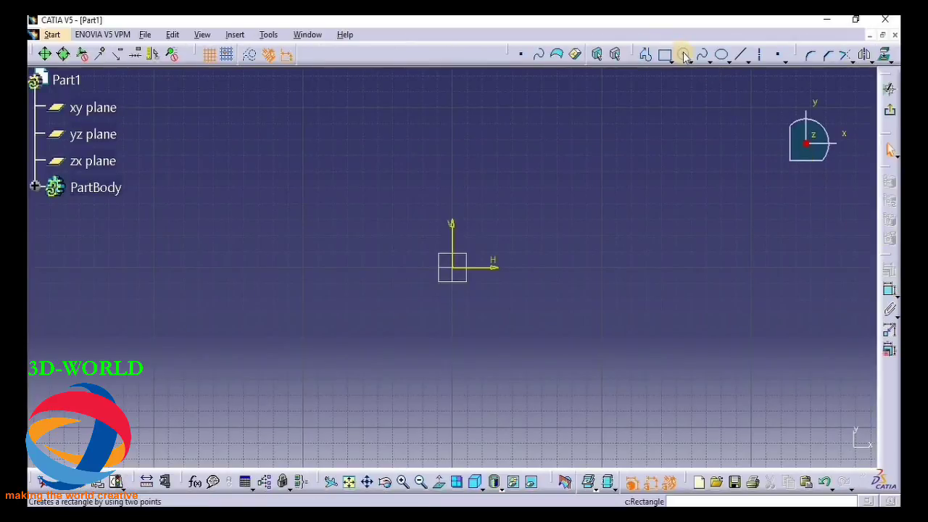
pyautogui.click(684, 54)
pyautogui.click(452, 267)
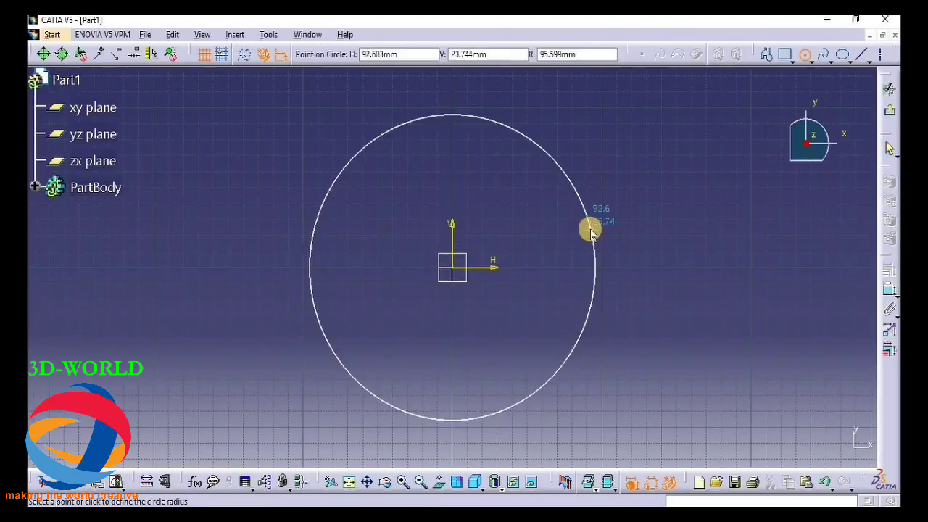
pyautogui.click(579, 230)
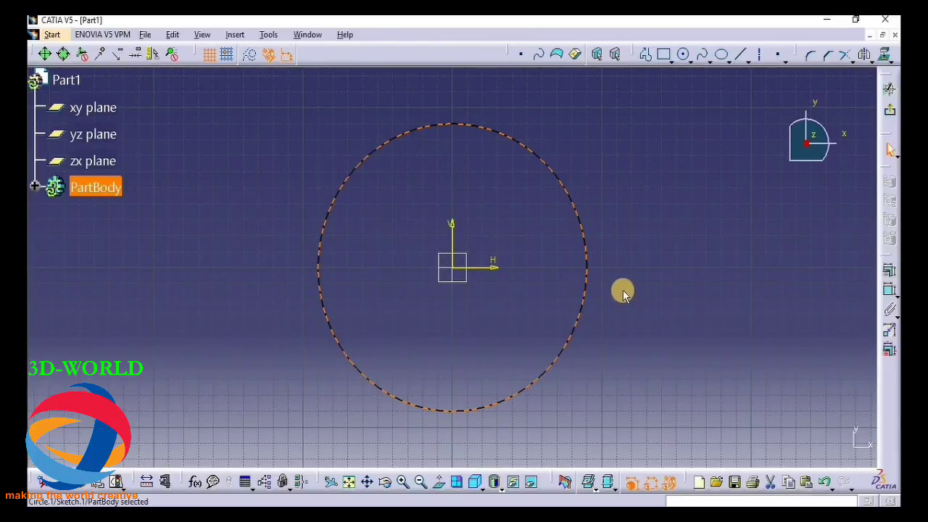
pyautogui.click(629, 320)
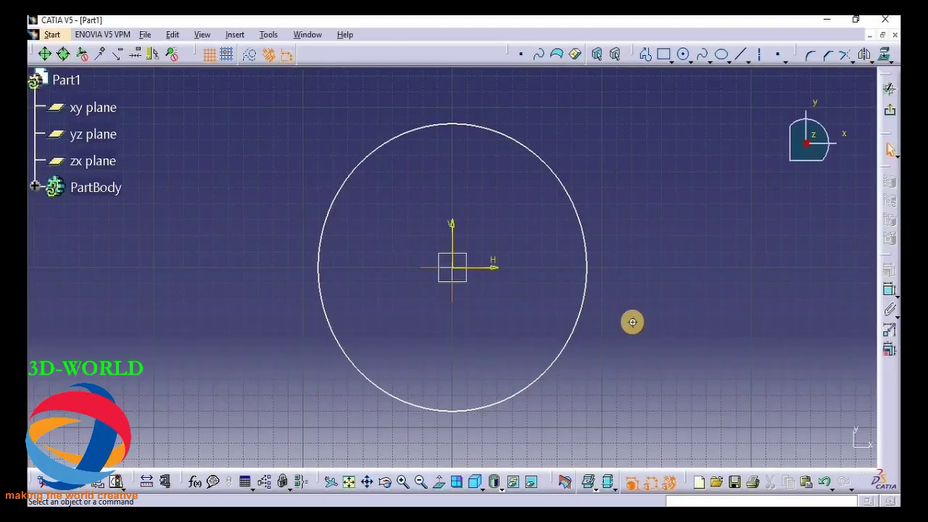
# - Zoom, pan and freely rotate the view to inspect the circle from different angles
pyautogui.keyDown('ctrl'); pyautogui.moveTo(640, 263); pyautogui.dragTo(640, 329, button='middle'); pyautogui.keyUp('ctrl')
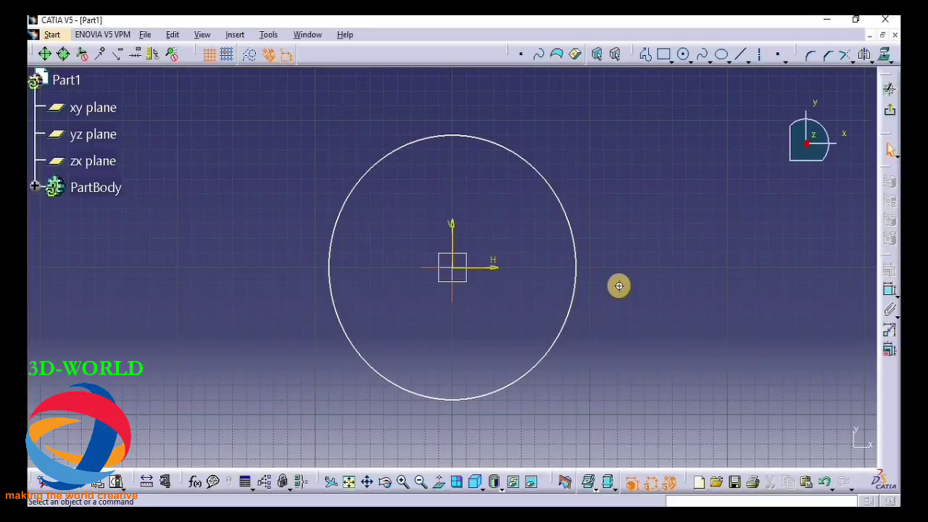
pyautogui.moveTo(619, 286)
pyautogui.mouseDown(button='middle')
pyautogui.moveTo(549, 271)
pyautogui.moveTo(446, 80)
pyautogui.moveTo(635, 284)
pyautogui.moveTo(29, 269)
pyautogui.moveTo(452, 336)
pyautogui.moveTo(605, 246)
pyautogui.moveTo(163, 313)
pyautogui.moveTo(600, 132)
pyautogui.moveTo(161, 271)
pyautogui.moveTo(320, 69)
pyautogui.moveTo(213, 294)
pyautogui.moveTo(231, 464)
pyautogui.mouseUp(button='middle')
pyautogui.moveTo(362, 109); pyautogui.dragTo(635, 270, button='middle')
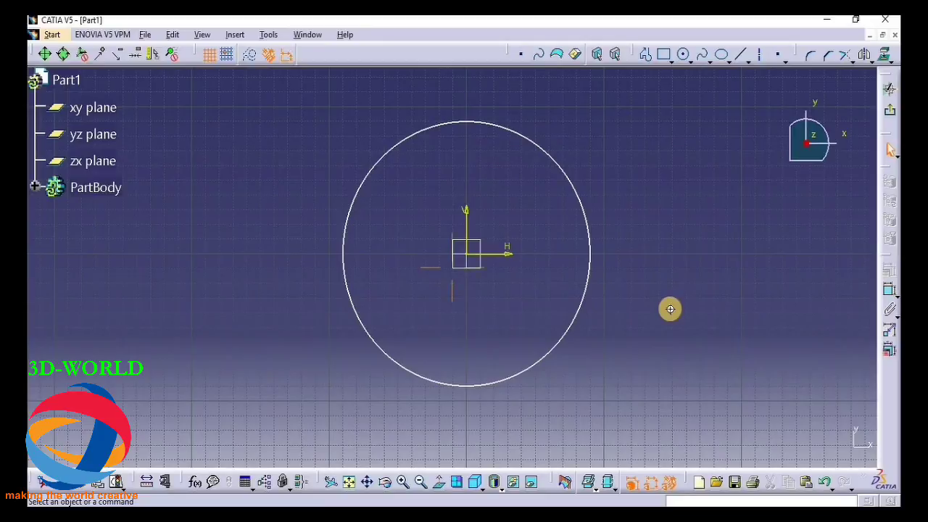
pyautogui.moveTo(671, 309)
pyautogui.mouseDown(button='middle')
pyautogui.moveTo(443, 219)
pyautogui.moveTo(601, 182)
pyautogui.moveTo(352, 311)
pyautogui.moveTo(521, 142)
pyautogui.moveTo(302, 323)
pyautogui.moveTo(413, 72)
pyautogui.moveTo(327, 263)
pyautogui.moveTo(425, 111)
pyautogui.moveTo(514, 400)
pyautogui.moveTo(590, 120)
pyautogui.moveTo(539, 363)
pyautogui.moveTo(484, 121)
pyautogui.moveTo(580, 358)
pyautogui.moveTo(667, 203)
pyautogui.mouseUp(button='middle')
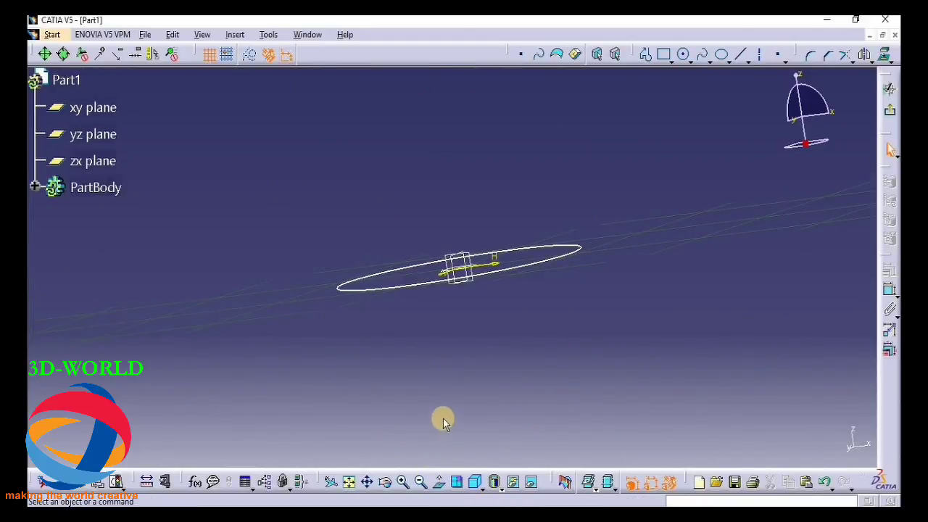
# - Orbit the circle with the Rotate view command and realign the view with Normal View
pyautogui.click(385, 482)
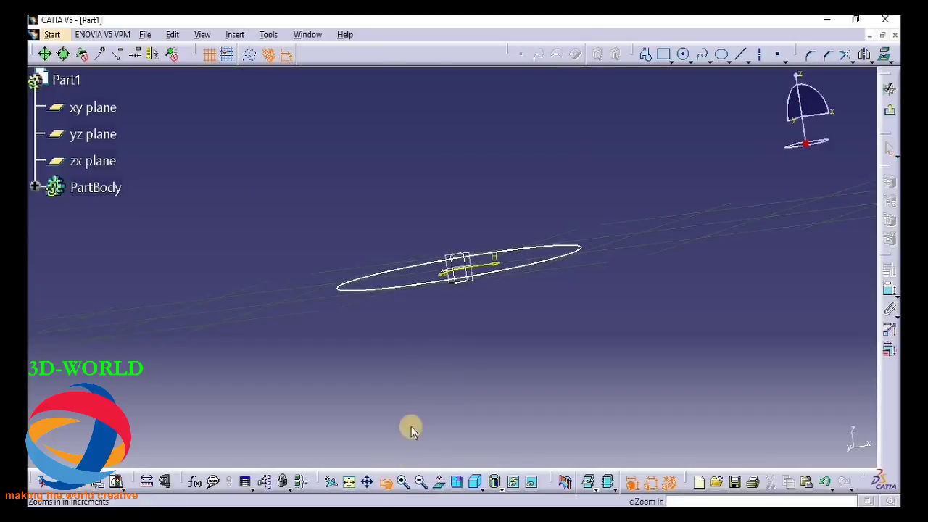
pyautogui.moveTo(411, 430)
pyautogui.mouseDown()
pyautogui.moveTo(474, 139)
pyautogui.moveTo(494, 189)
pyautogui.mouseUp()
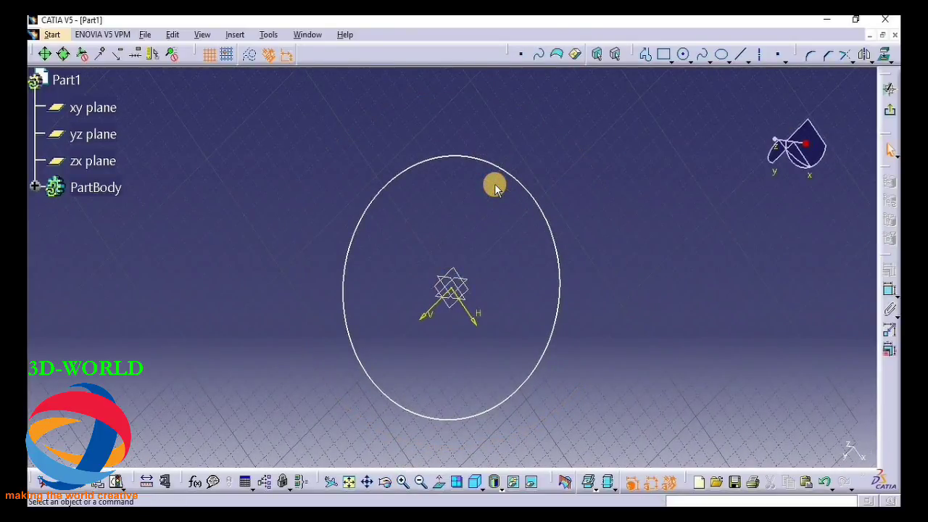
pyautogui.click(440, 483)
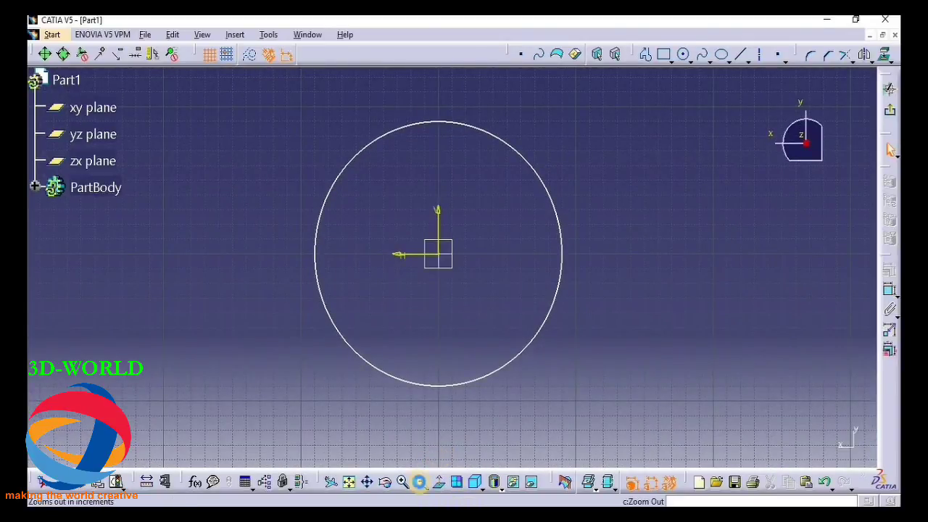
# - Zoom the view out by two increments and back in by two increments
pyautogui.click(419, 483)
pyautogui.click(419, 483)
pyautogui.click(402, 482)
pyautogui.click(402, 482)
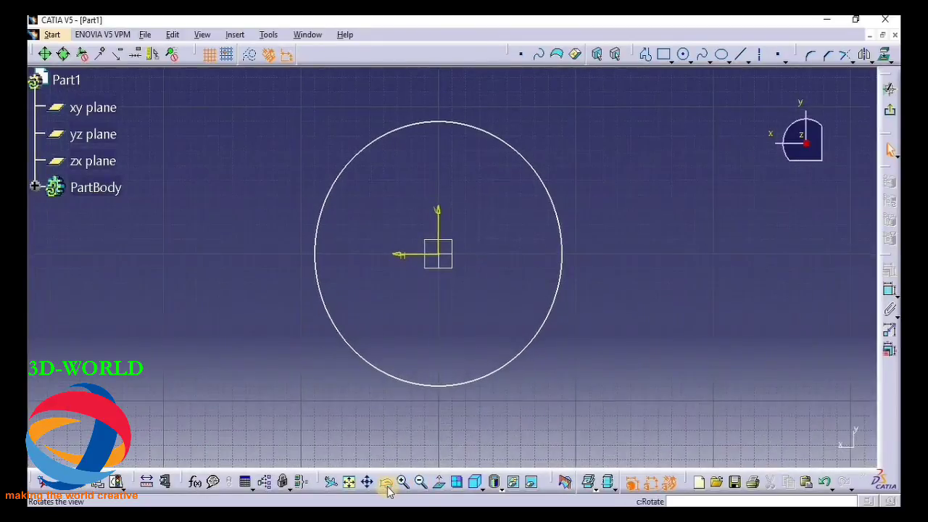
# - Tilt the circle with the Rotate view command and shift it across the view with Pan
pyautogui.click(388, 483)
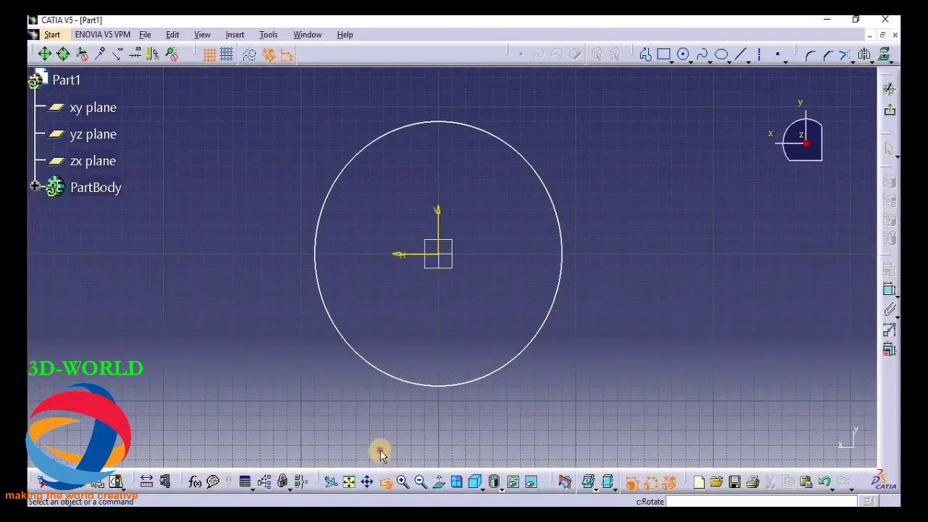
pyautogui.moveTo(379, 450); pyautogui.dragTo(566, 323)
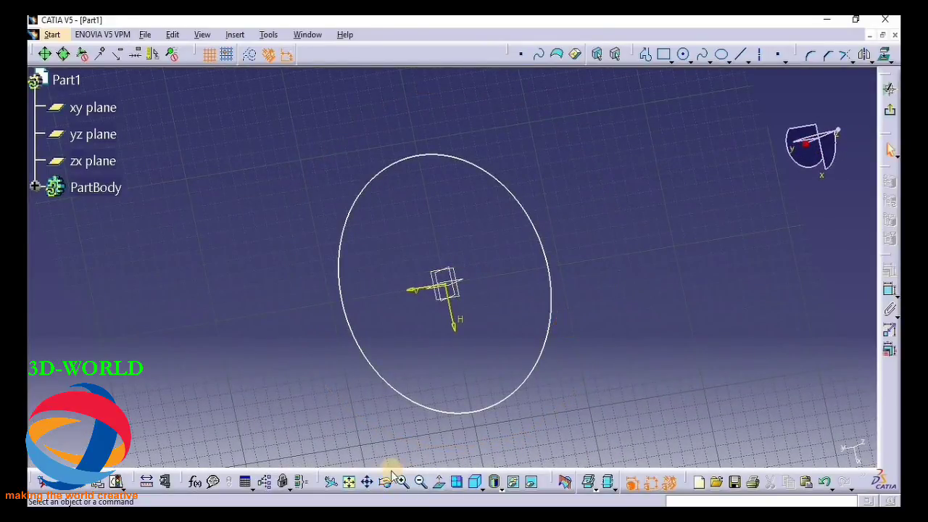
pyautogui.click(368, 484)
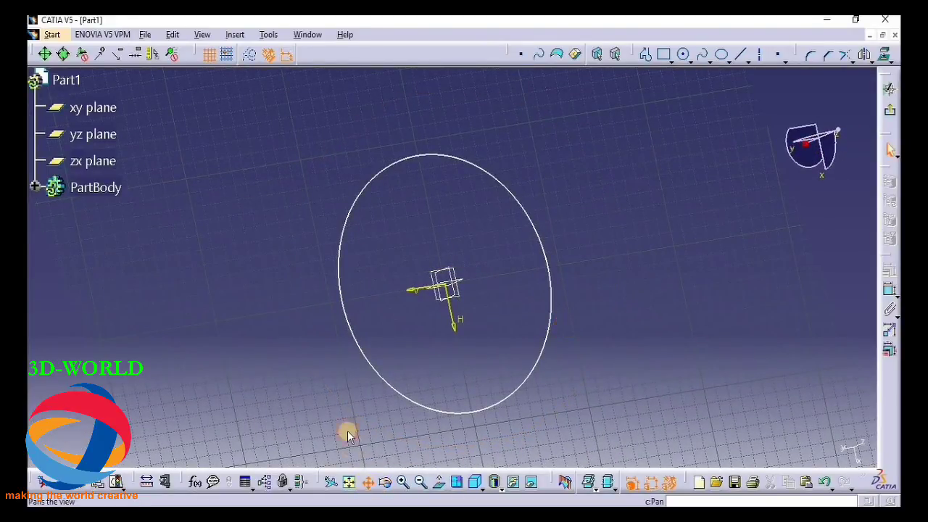
pyautogui.moveTo(348, 433); pyautogui.dragTo(389, 418)
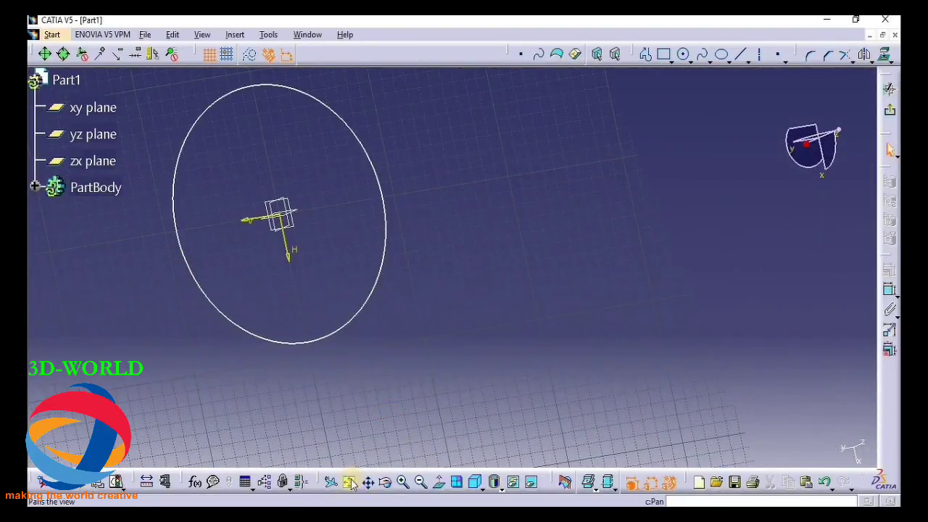
# - Pan the circle out of view, bring it back with Fit All In, and realign the sketch with Normal View
pyautogui.moveTo(450, 351)
pyautogui.mouseDown(button='middle')
pyautogui.moveTo(364, 283)
pyautogui.moveTo(70, 442)
pyautogui.moveTo(632, 239)
pyautogui.mouseUp(button='middle')
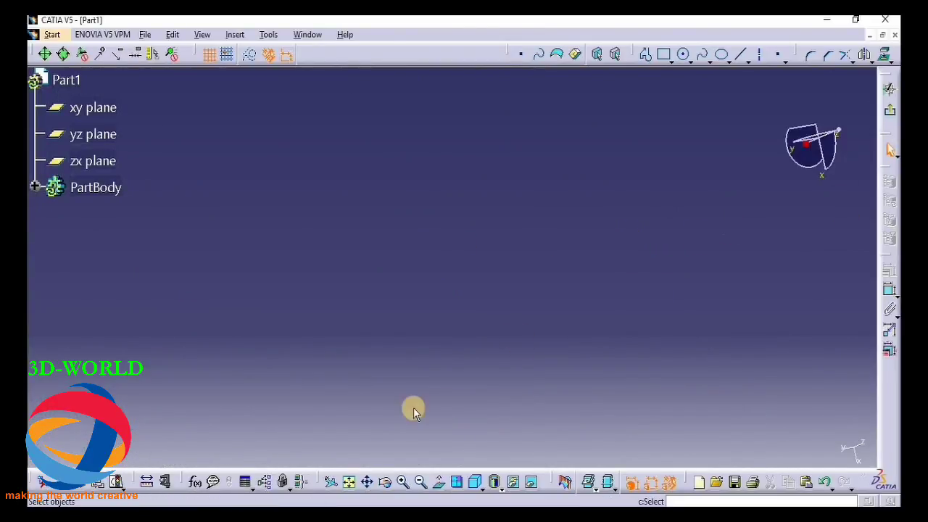
pyautogui.moveTo(381, 398)
pyautogui.mouseDown(button='middle')
pyautogui.moveTo(814, 420)
pyautogui.moveTo(139, 424)
pyautogui.mouseUp(button='middle')
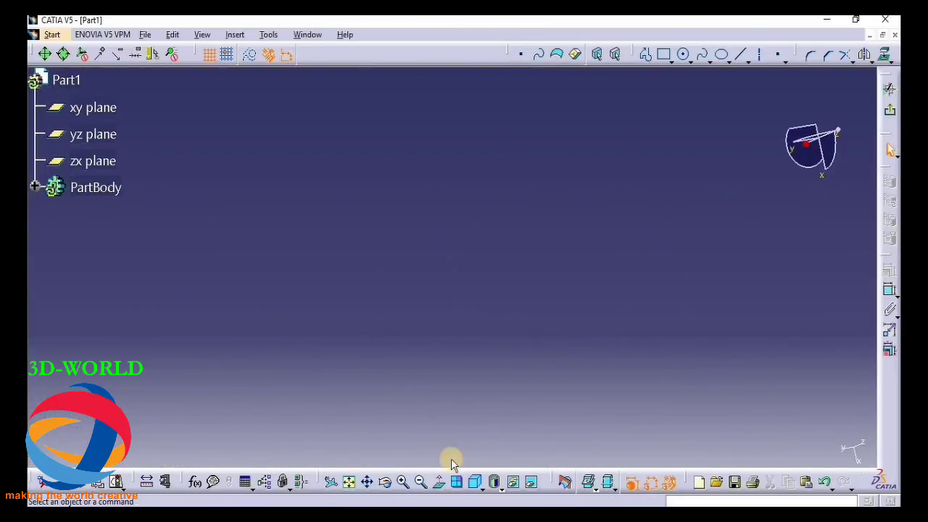
pyautogui.click(351, 485)
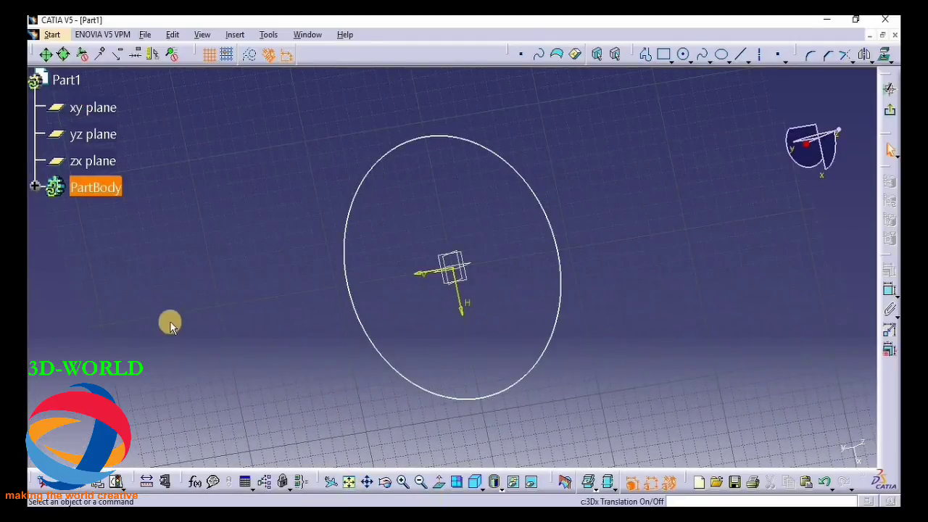
pyautogui.click(438, 483)
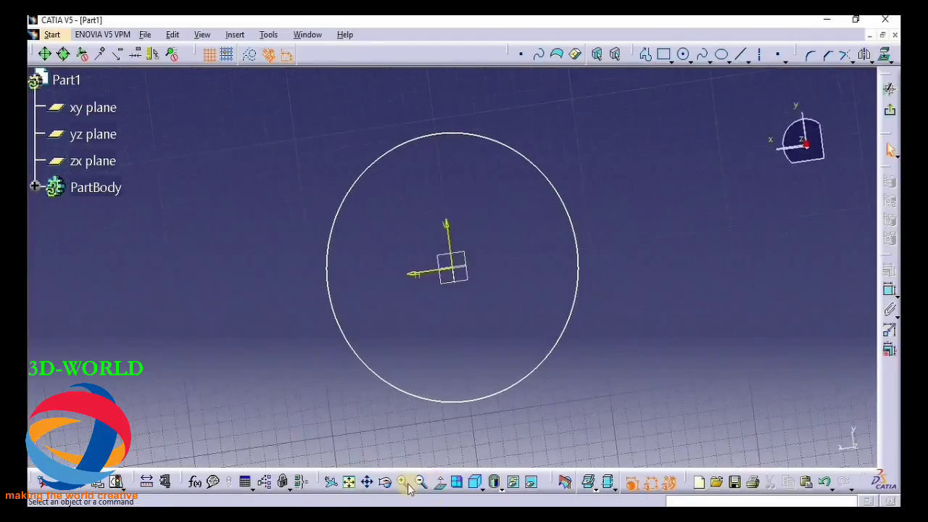
# - Zoom in by repeated increments until the circle leaves the view, and reframe it with Fit All In
pyautogui.click(404, 483)
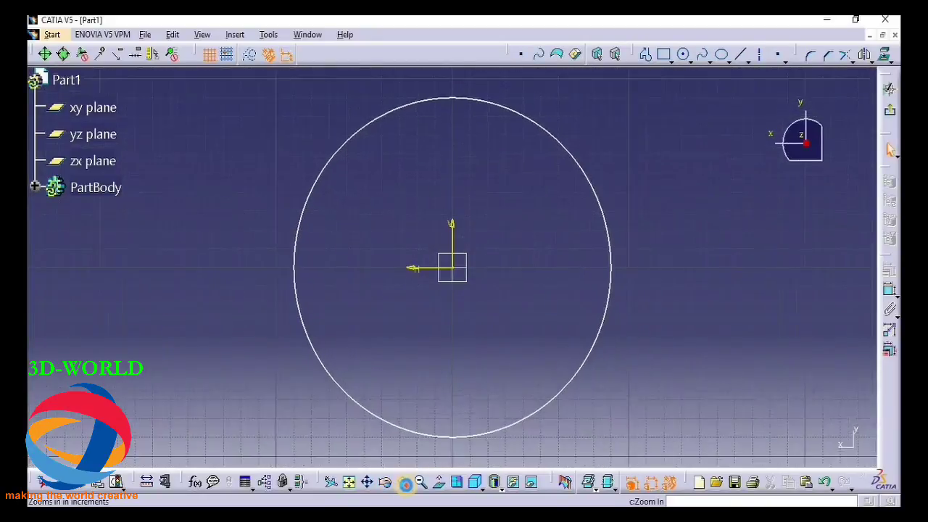
pyautogui.click(404, 483)
pyautogui.click(404, 483)
pyautogui.click(404, 483)
pyautogui.click(404, 483)
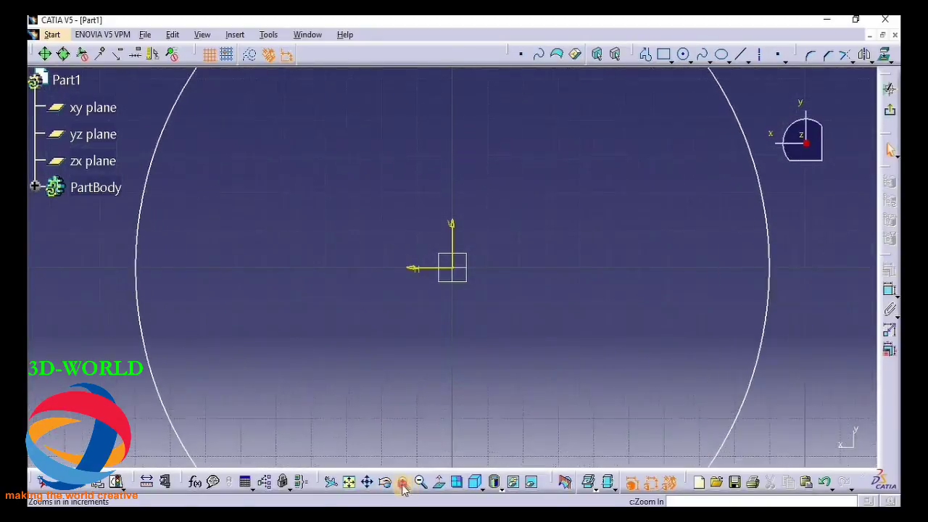
pyautogui.click(404, 483)
pyautogui.click(403, 483)
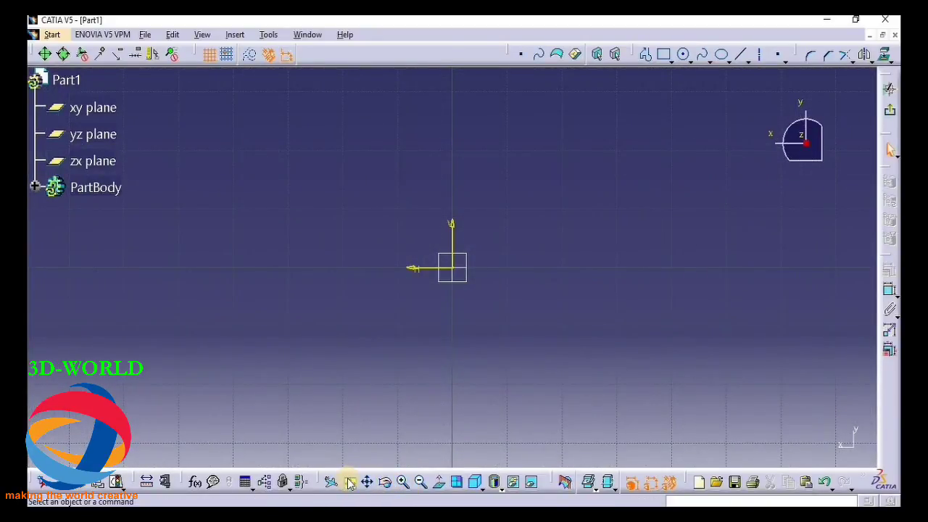
pyautogui.click(350, 483)
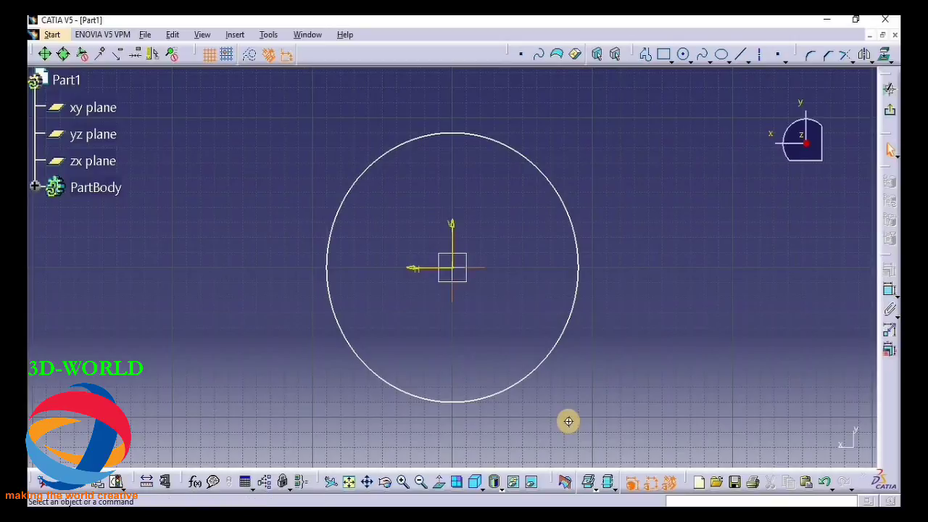
# - Zoom, freely rotate and pan the circle directly with the mouse, without starting a view command
pyautogui.moveTo(567, 412)
pyautogui.mouseDown(button='middle')
pyautogui.moveTo(538, 166)
pyautogui.moveTo(592, 412)
pyautogui.moveTo(535, 193)
pyautogui.moveTo(593, 425)
pyautogui.mouseUp(button='middle')
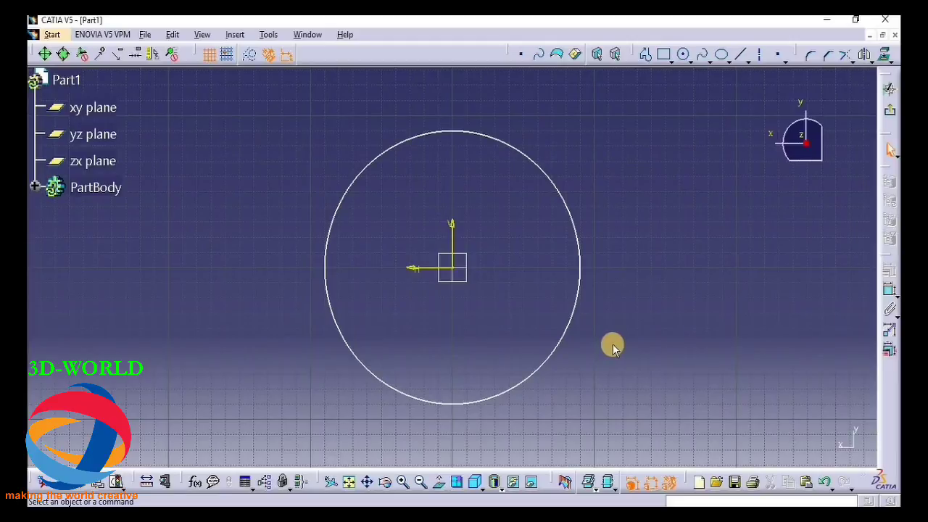
pyautogui.moveTo(612, 346); pyautogui.dragTo(613, 345, button='middle')
pyautogui.moveTo(613, 346)
pyautogui.mouseDown(button='middle')
pyautogui.moveTo(517, 261)
pyautogui.moveTo(346, 306)
pyautogui.moveTo(421, 254)
pyautogui.moveTo(474, 406)
pyautogui.moveTo(501, 342)
pyautogui.moveTo(311, 345)
pyautogui.moveTo(308, 306)
pyautogui.mouseUp(button='middle')
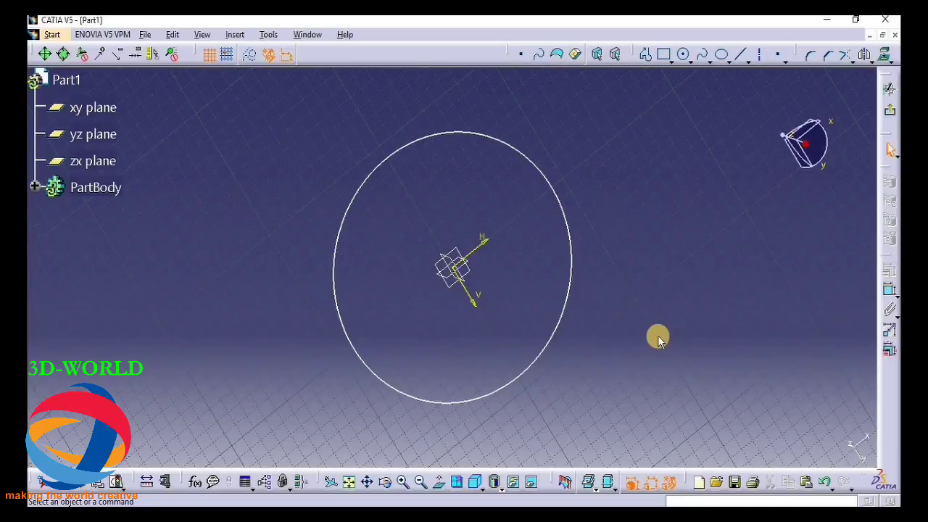
pyautogui.moveTo(657, 336); pyautogui.dragTo(484, 276, button='middle')
pyautogui.moveTo(570, 404); pyautogui.dragTo(597, 412, button='middle')
# - Hide and redisplay the specification tree, and shift it slightly down along the edge of the view
pyautogui.press('F3')
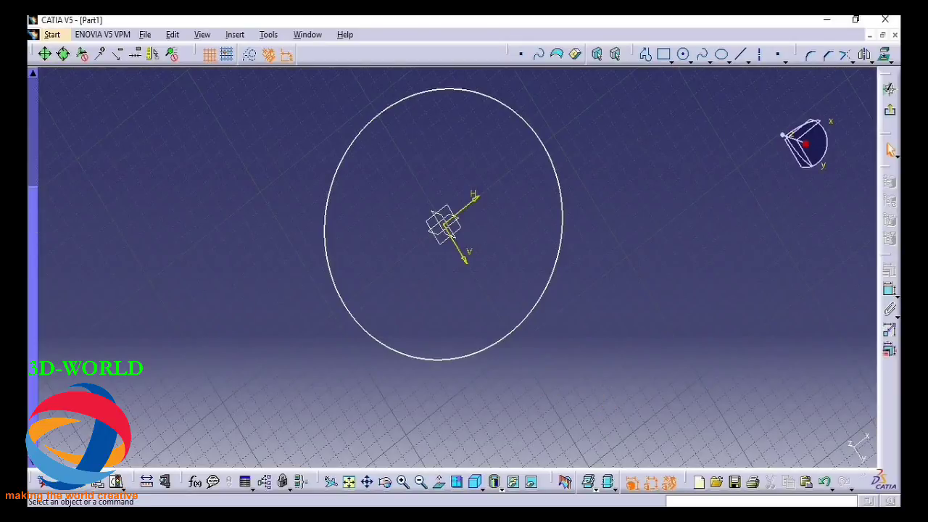
pyautogui.press('F3')
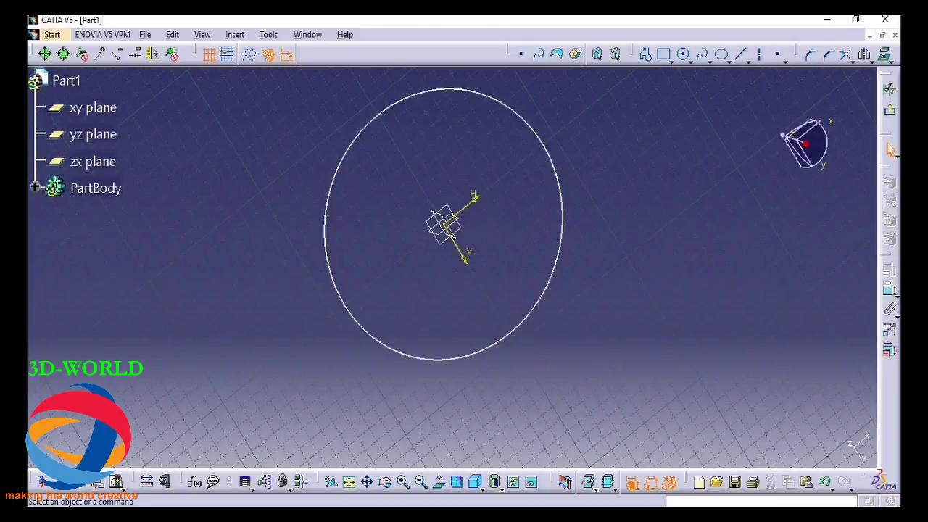
pyautogui.scroll(4, 28, 209)
pyautogui.scroll(-4, 28, 209)
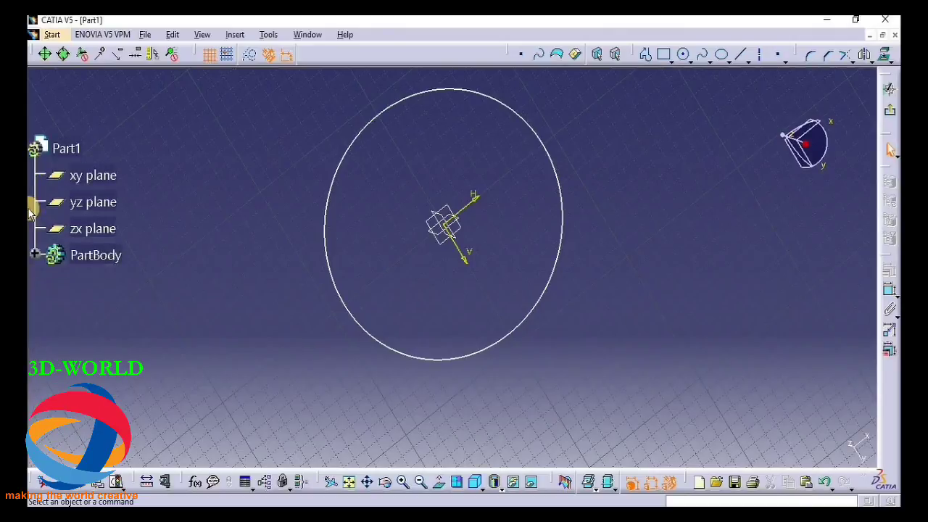
pyautogui.click(172, 289)
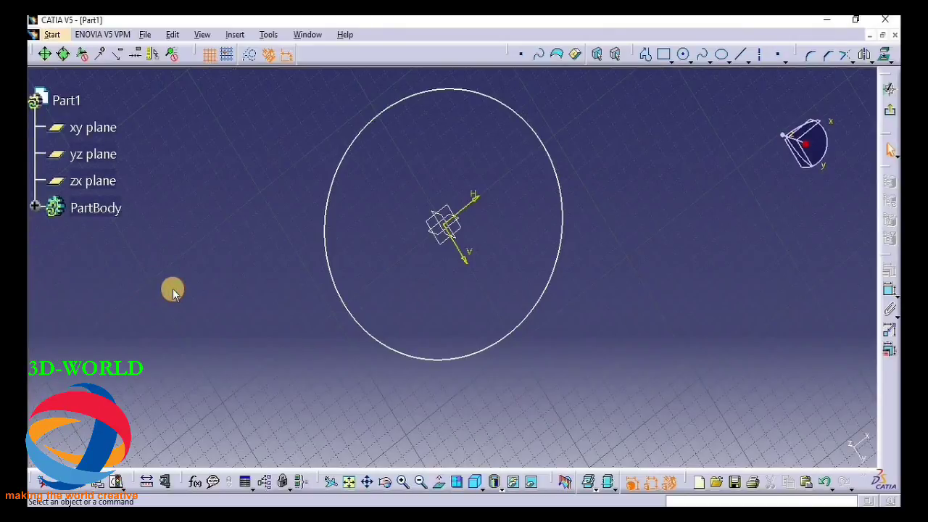
# - Realign the rotated circle perpendicular to its sketch plane with Normal View
pyautogui.click(442, 483)
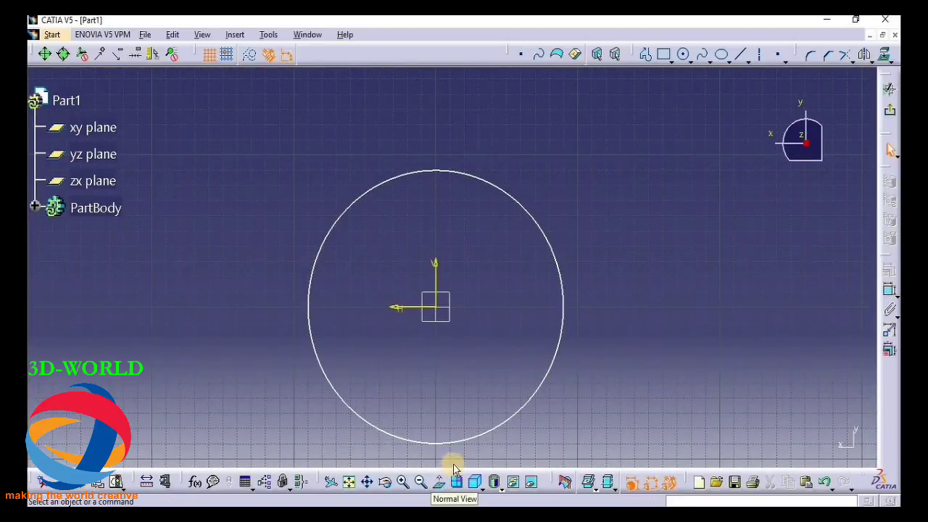